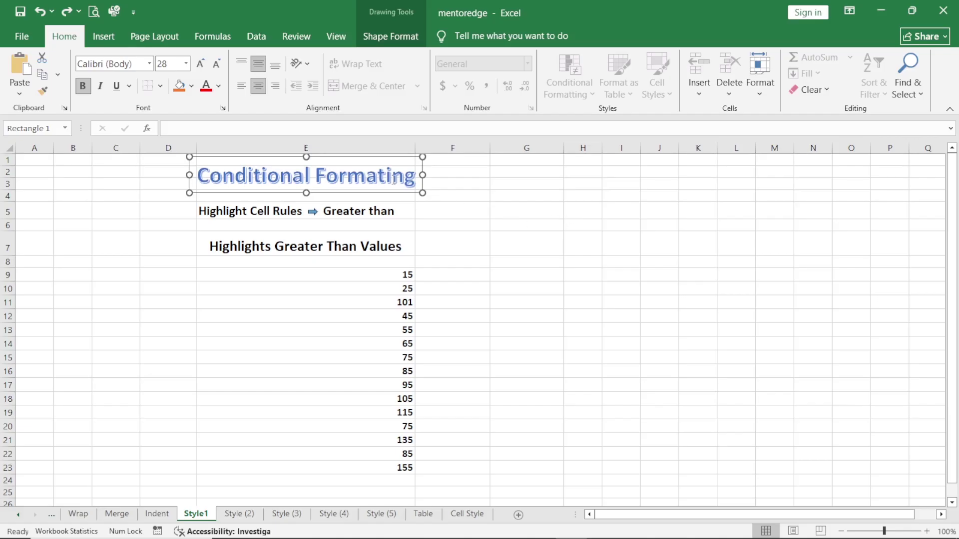
- Highlight the values greater than 100 in E9:E23 with Light Red Fill with Dark Red Text conditional formatting
{"action": "left_click", "coordinate": [440, 177]}
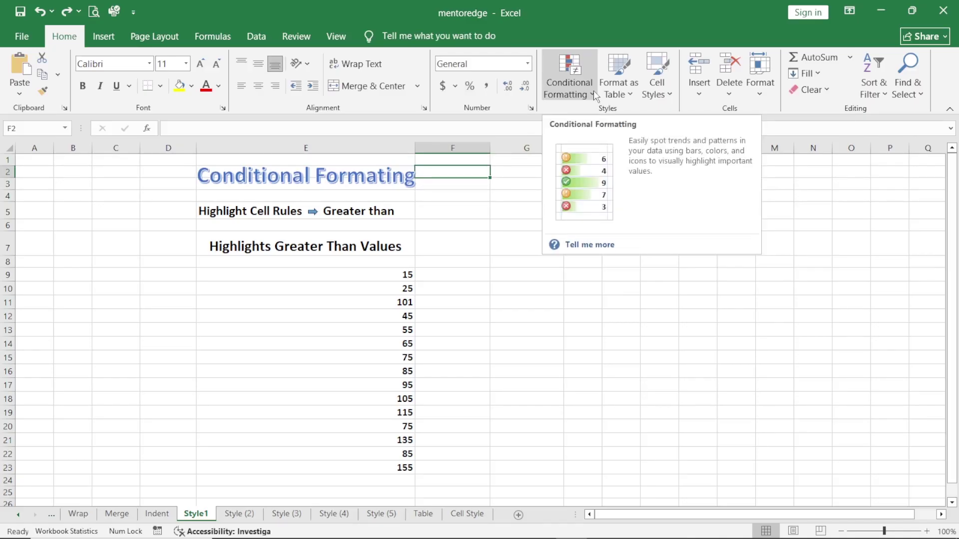
{"action": "left_click_drag", "start_coordinate": [368, 273], "coordinate": [387, 464]}
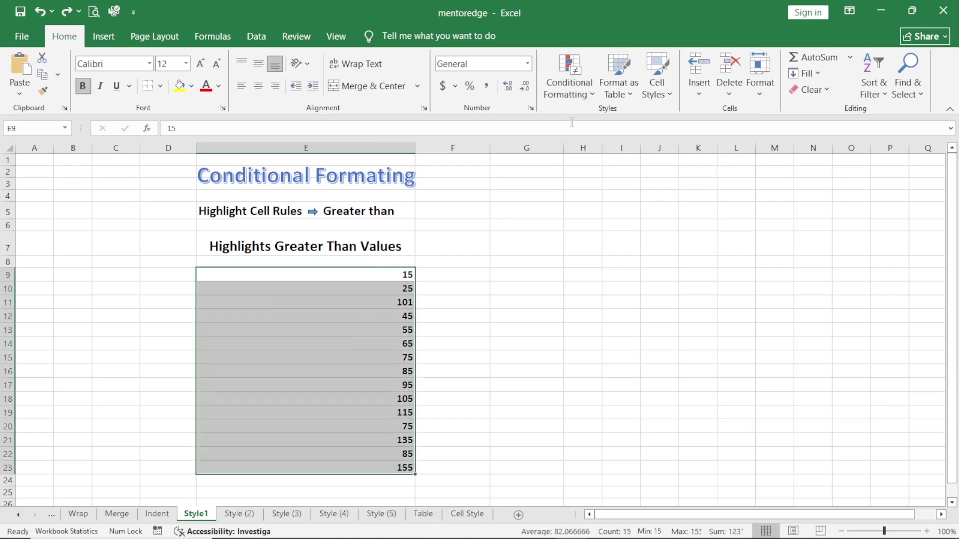
{"action": "left_click", "coordinate": [594, 93]}
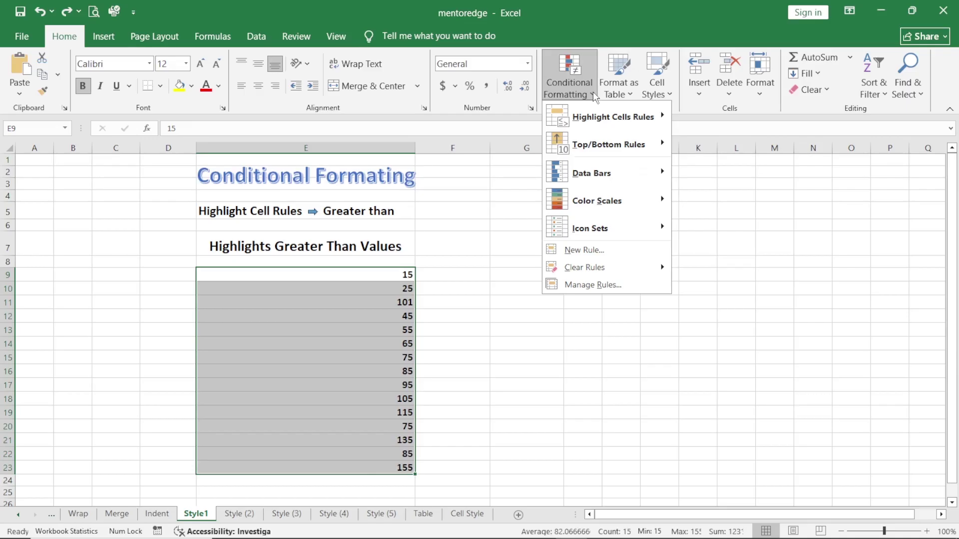
{"action": "mouse_move", "coordinate": [591, 119]}
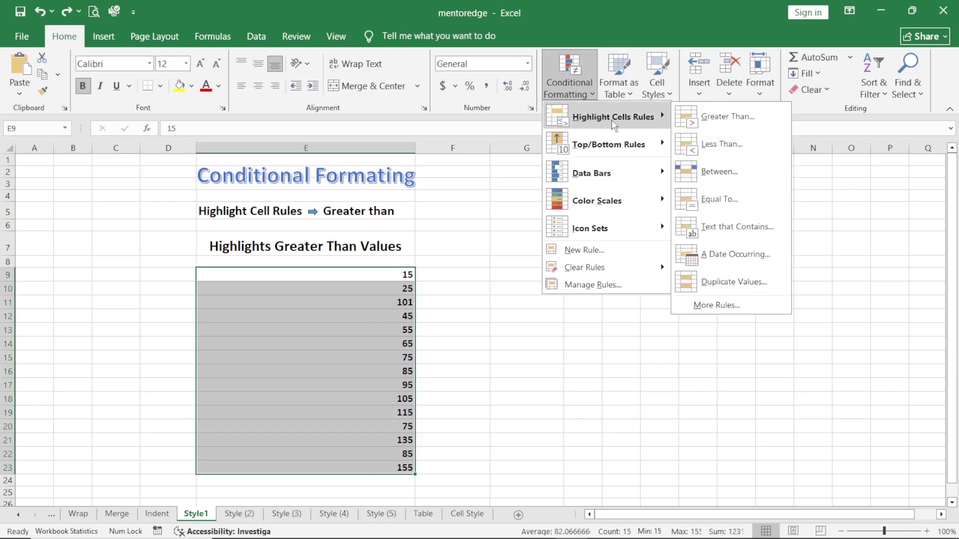
{"action": "left_click", "coordinate": [727, 118]}
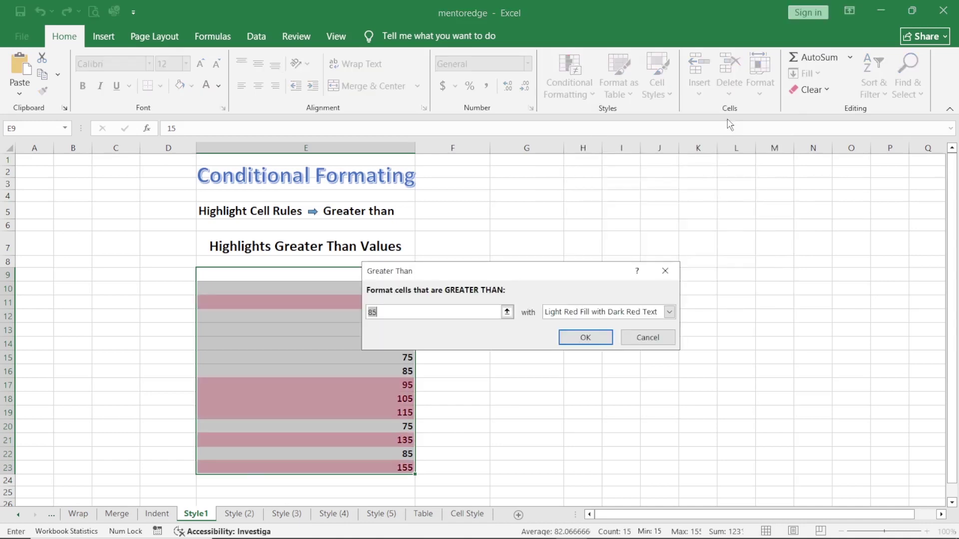
{"action": "type", "text": "100"}
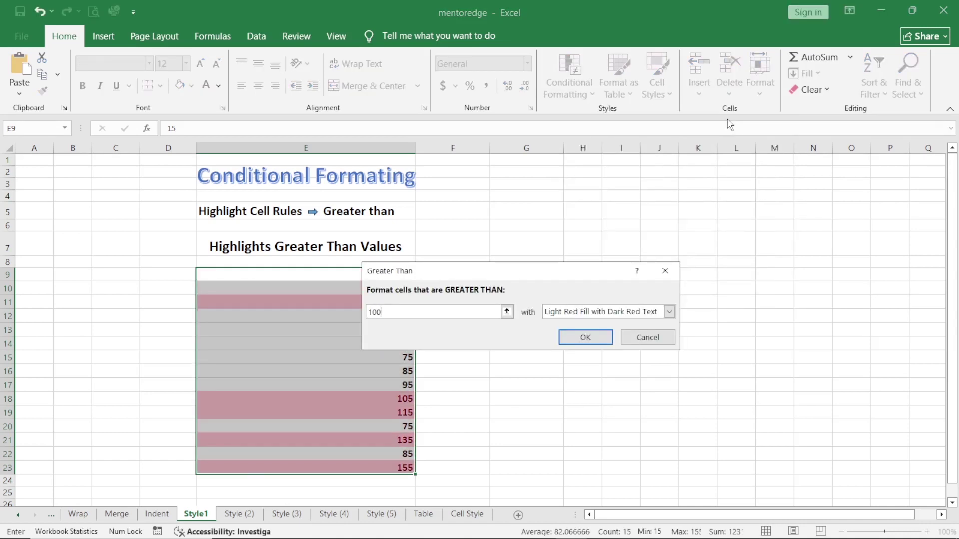
{"action": "key", "text": "Return"}
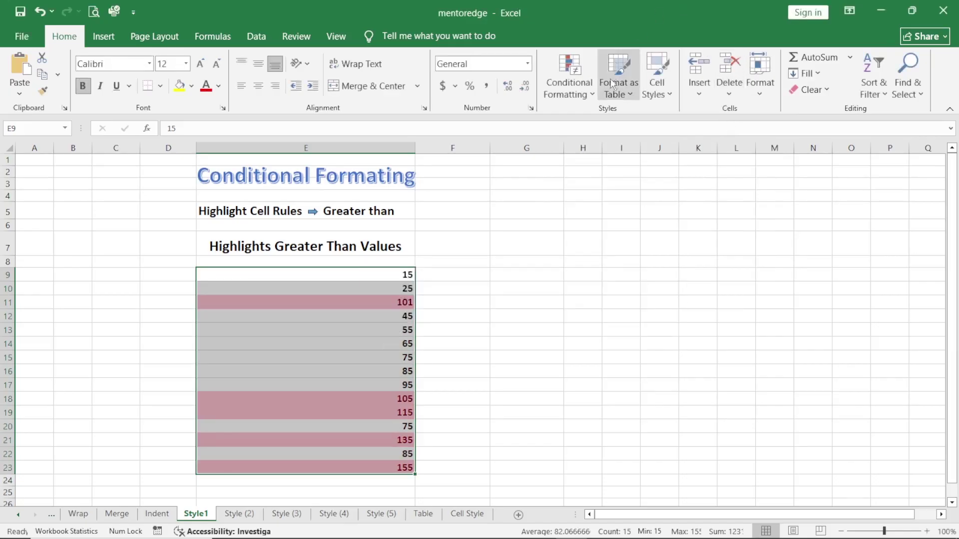
{"action": "left_click", "coordinate": [593, 96]}
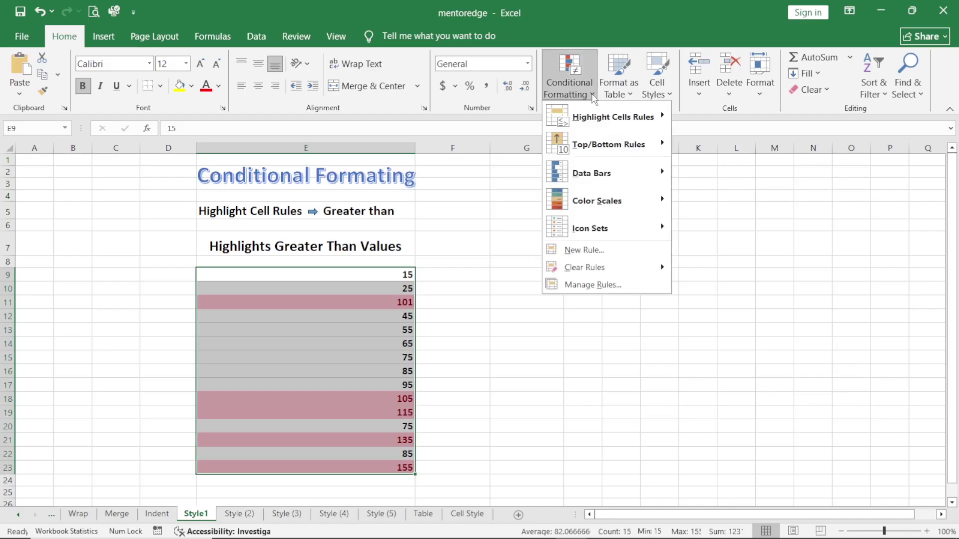
{"action": "mouse_move", "coordinate": [588, 142]}
{"action": "mouse_move", "coordinate": [598, 118]}
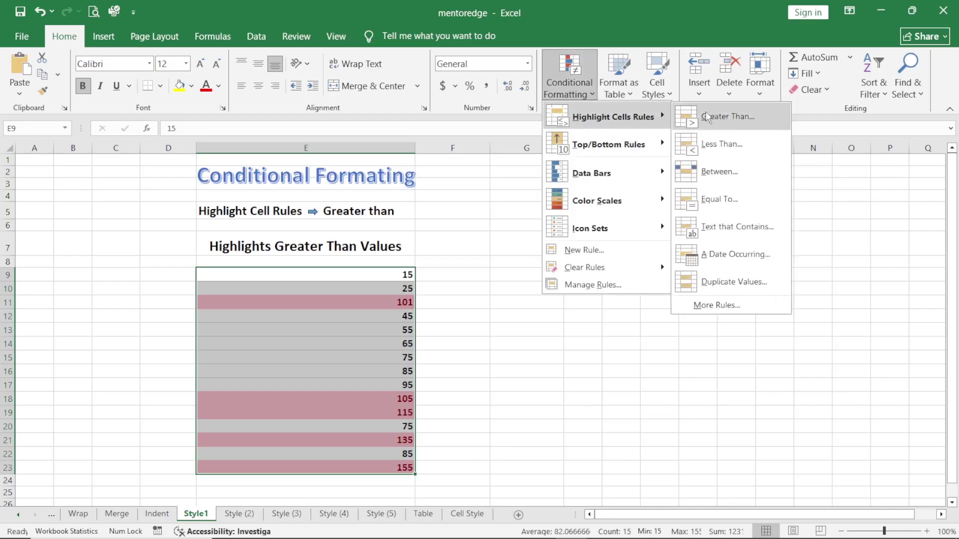
{"action": "left_click", "coordinate": [668, 397]}
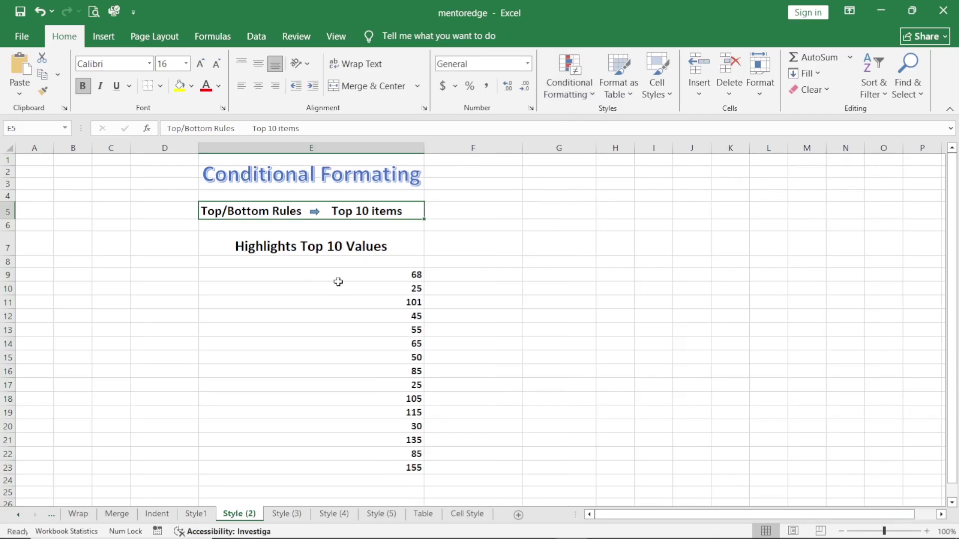
- On the Style (2) sheet, highlight the top 10 items in E9:E23 with Light Red Fill with Dark Red Text
{"action": "left_click_drag", "start_coordinate": [342, 273], "coordinate": [346, 464]}
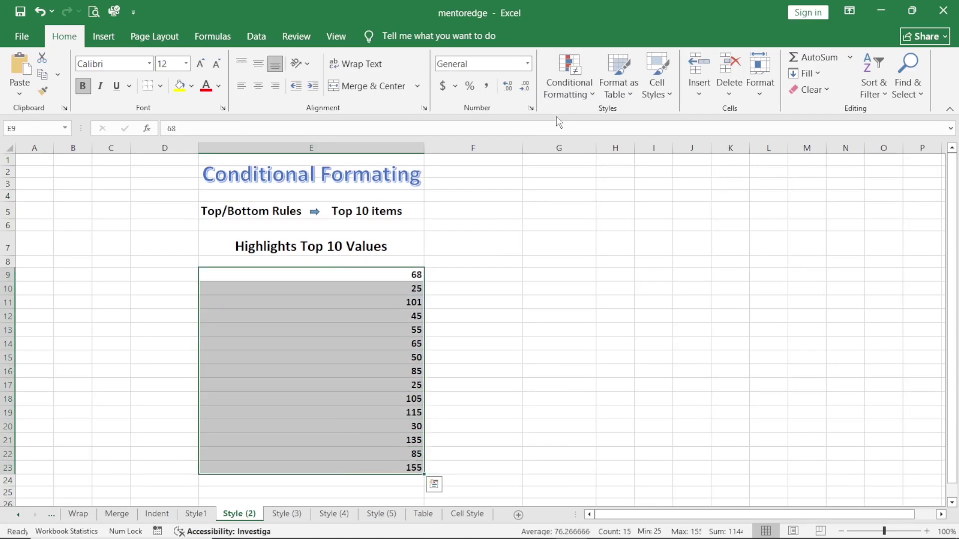
{"action": "left_click", "coordinate": [590, 95]}
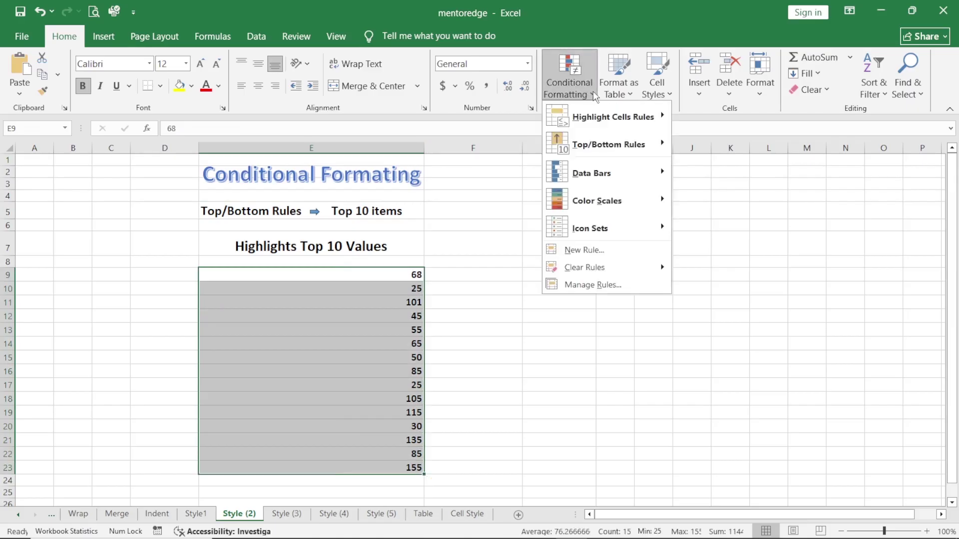
{"action": "mouse_move", "coordinate": [603, 148]}
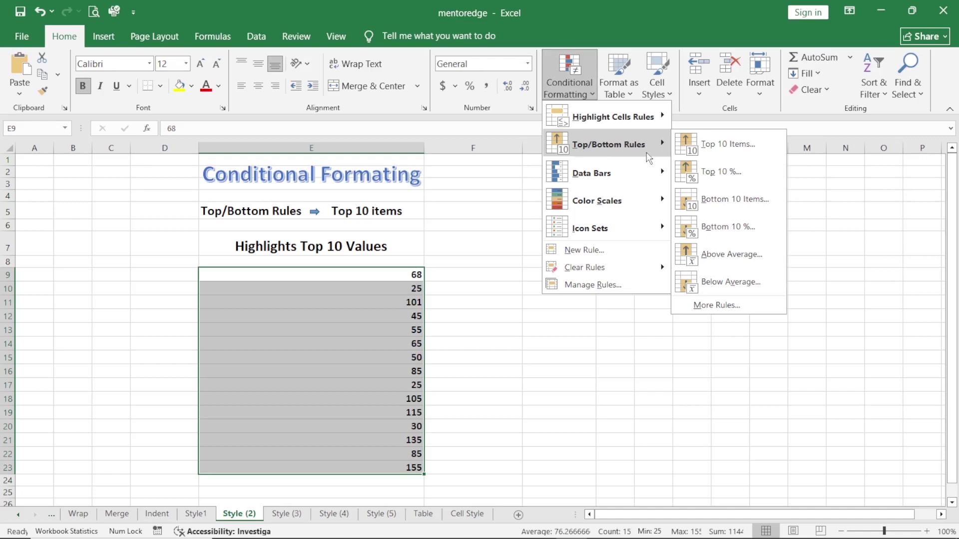
{"action": "left_click", "coordinate": [724, 144]}
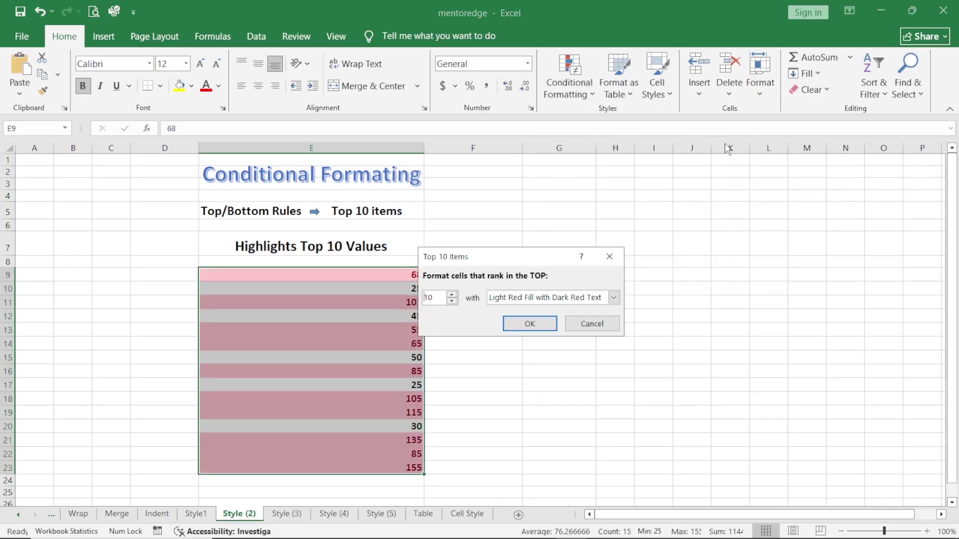
{"action": "left_click", "coordinate": [531, 325]}
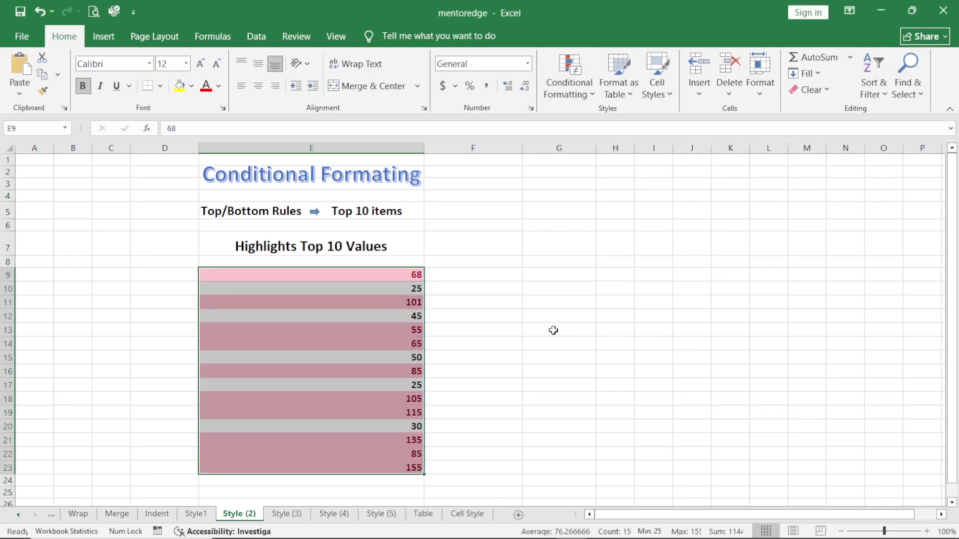
{"action": "left_click", "coordinate": [553, 330]}
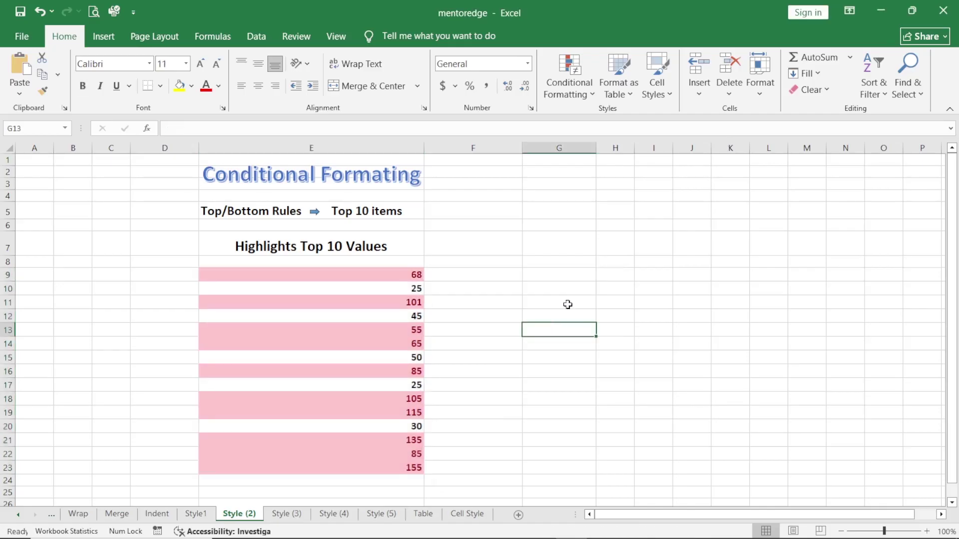
{"action": "left_click", "coordinate": [398, 272]}
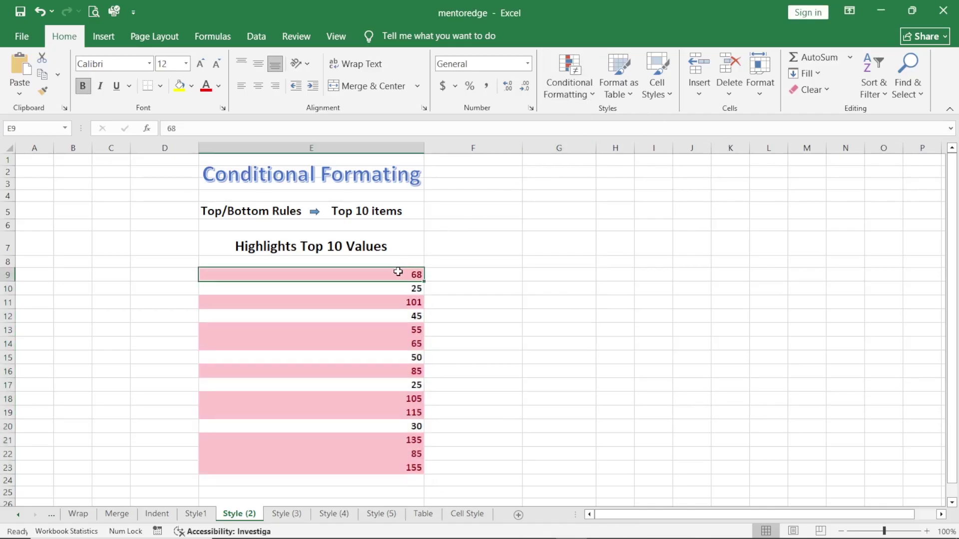
{"action": "left_click", "coordinate": [590, 92]}
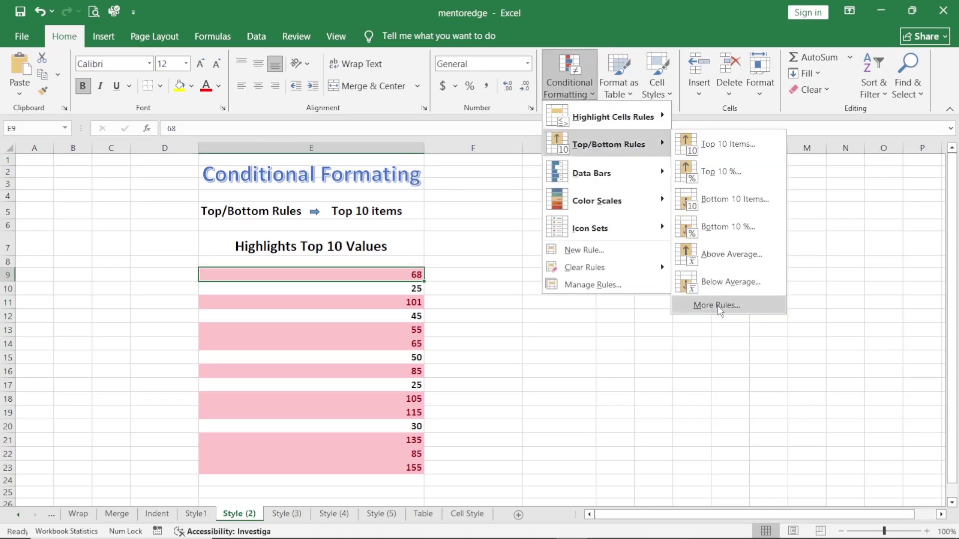
{"action": "left_click", "coordinate": [667, 378]}
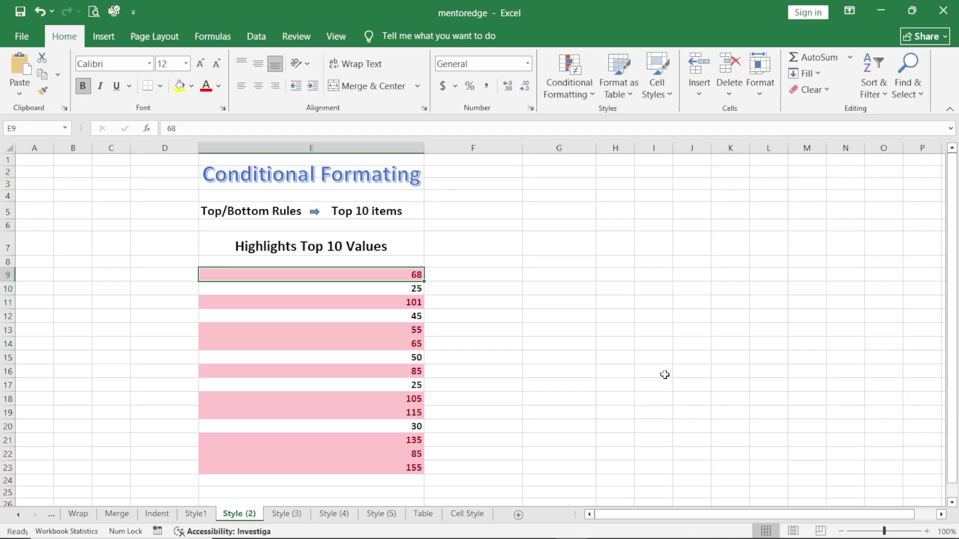
- Switch to the Style (3) sheet and select the values in E9:E23 under Compare Values
{"action": "left_click", "coordinate": [287, 513]}
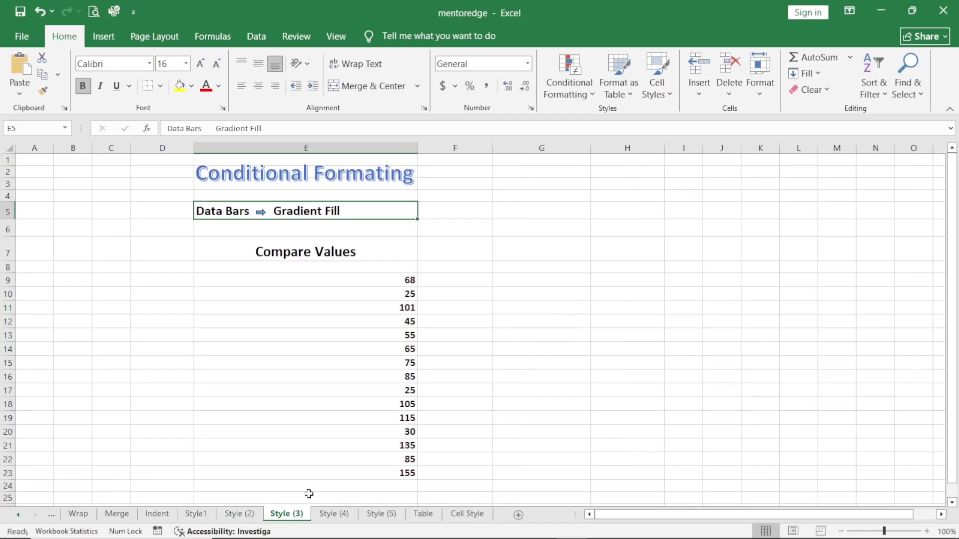
{"action": "left_click", "coordinate": [426, 173]}
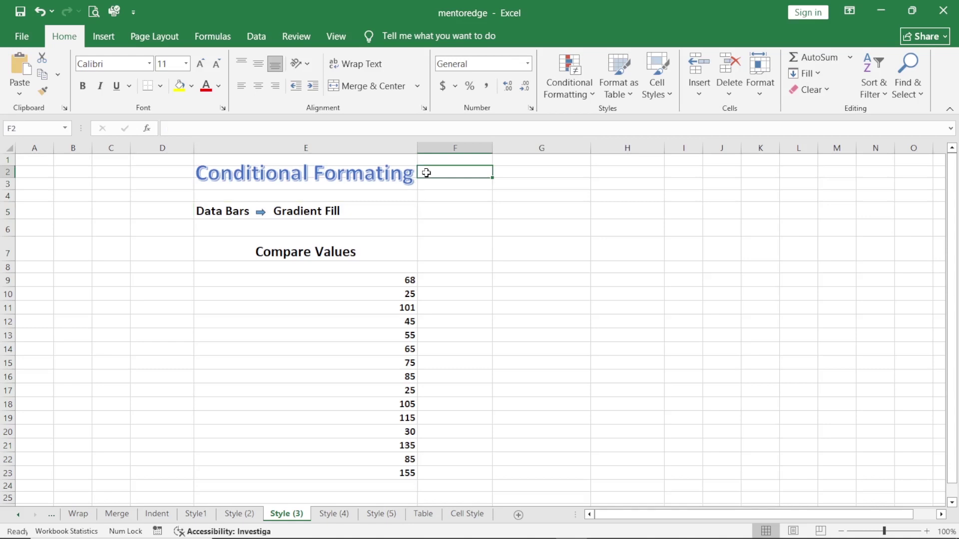
{"action": "left_click", "coordinate": [594, 85]}
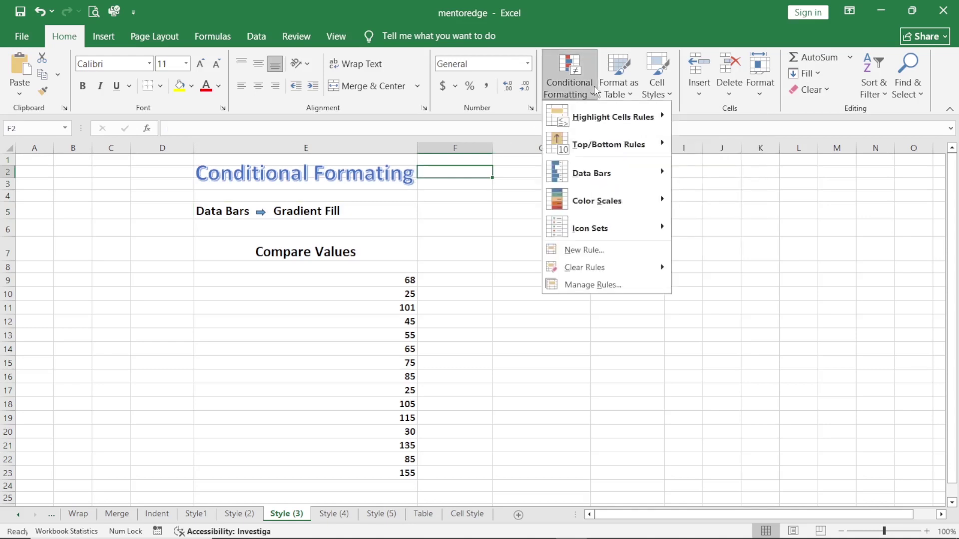
{"action": "mouse_move", "coordinate": [602, 138]}
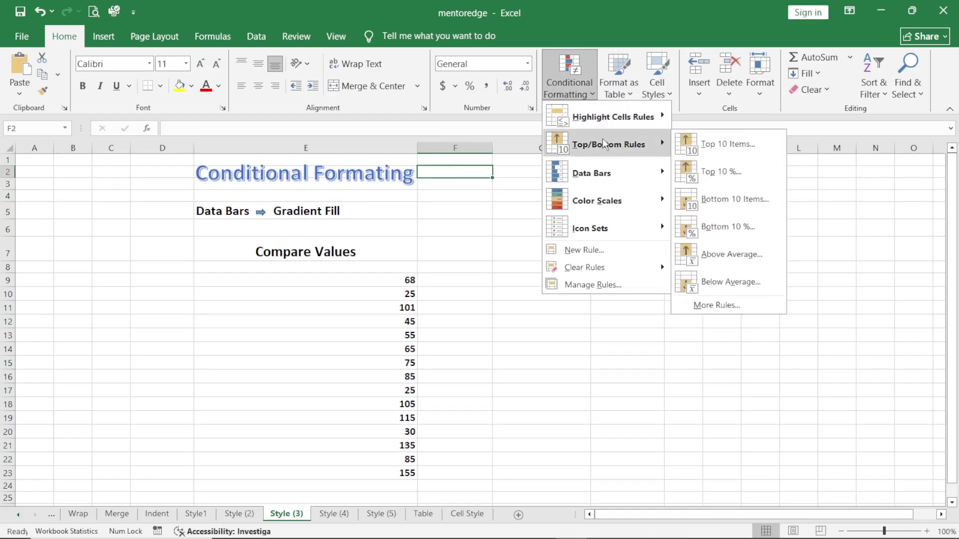
{"action": "left_click", "coordinate": [535, 343]}
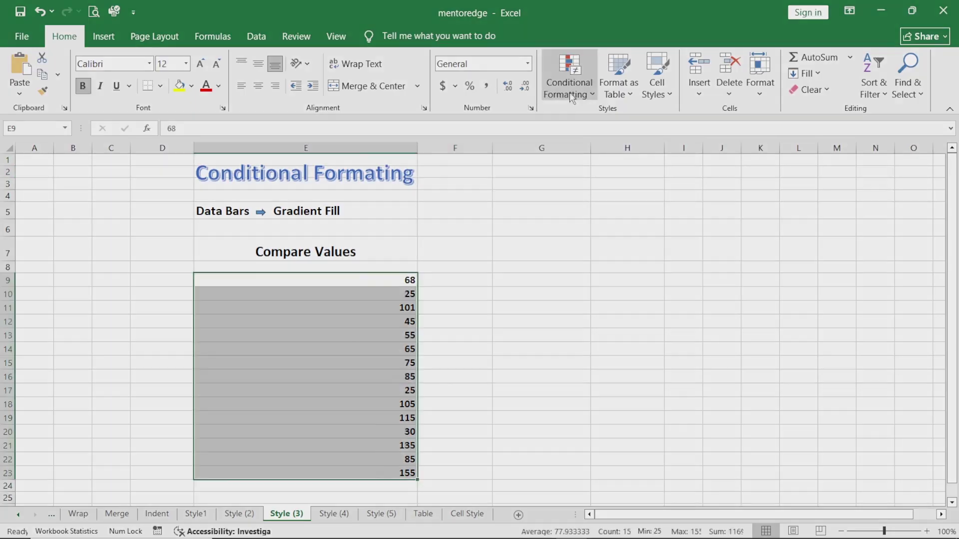
- Apply blue gradient-fill data bars to the selected values in E9:E23
{"action": "left_click", "coordinate": [594, 98]}
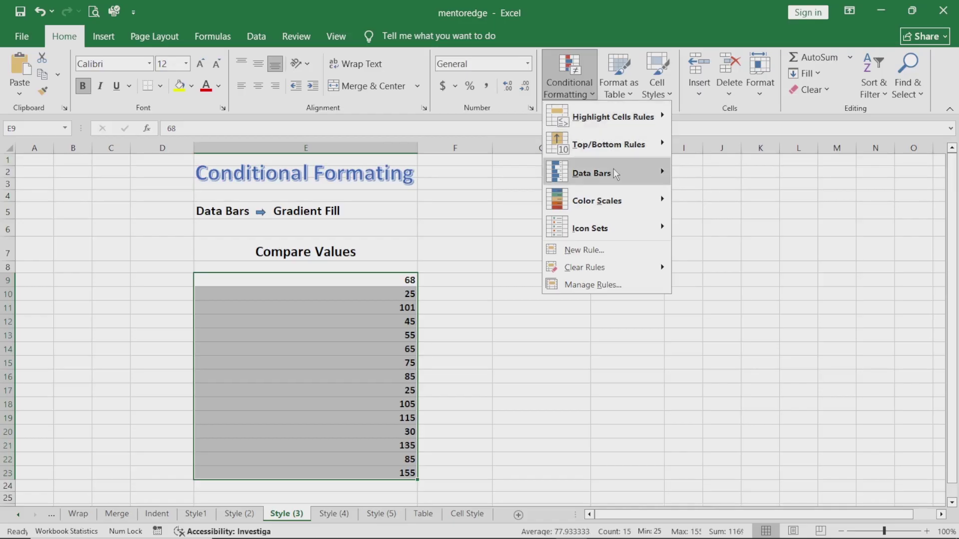
{"action": "mouse_move", "coordinate": [614, 173]}
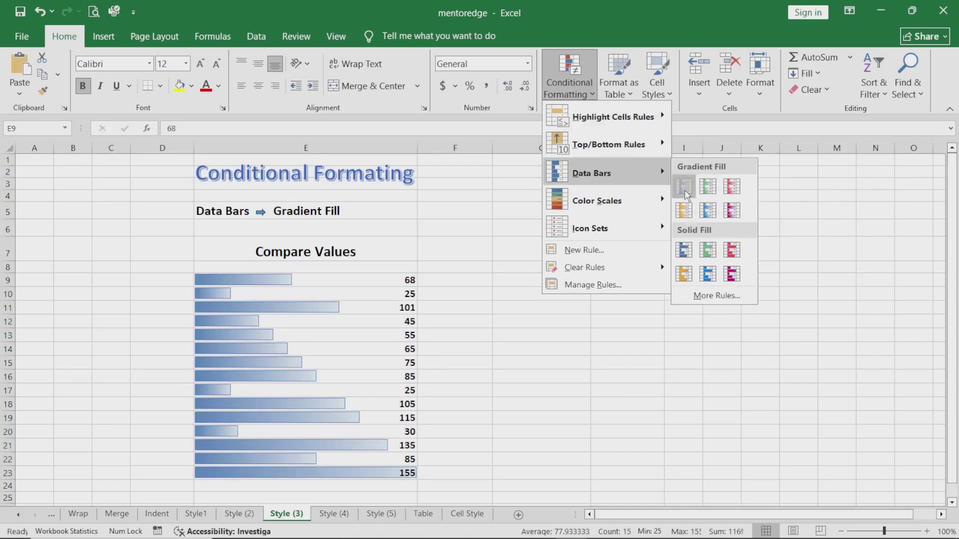
{"action": "left_click", "coordinate": [685, 190]}
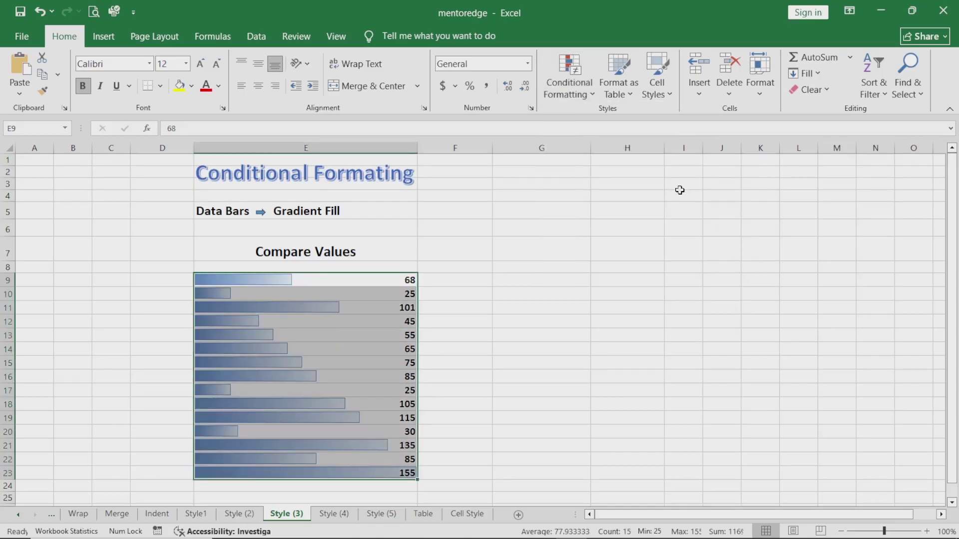
- Apply red solid-fill data bars to the values in E9:E23 and deselect the range
{"action": "left_click", "coordinate": [593, 96]}
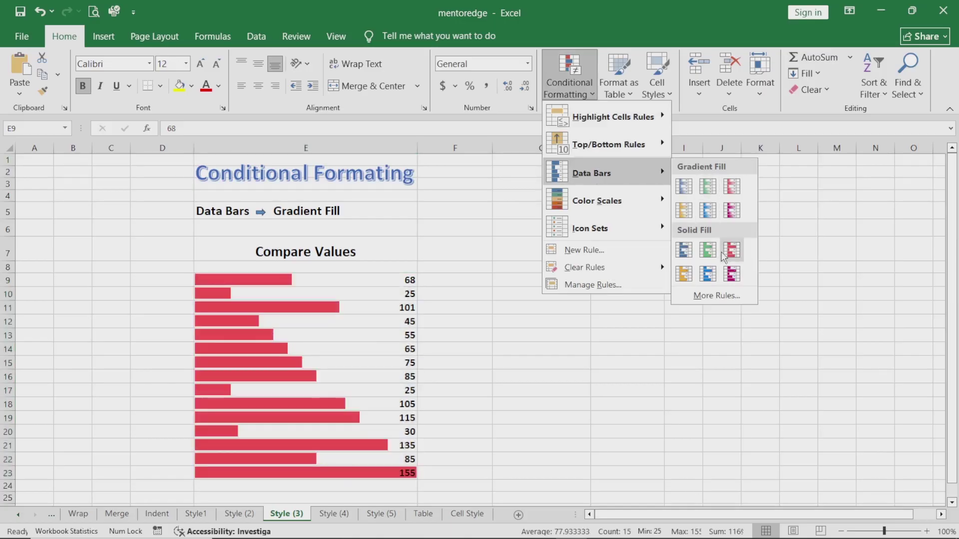
{"action": "left_click", "coordinate": [727, 250]}
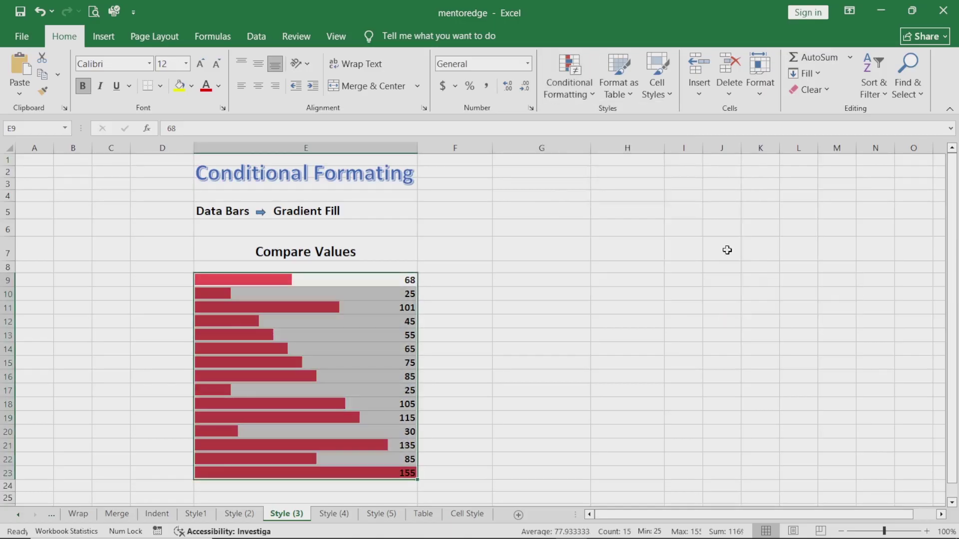
{"action": "left_click", "coordinate": [727, 251]}
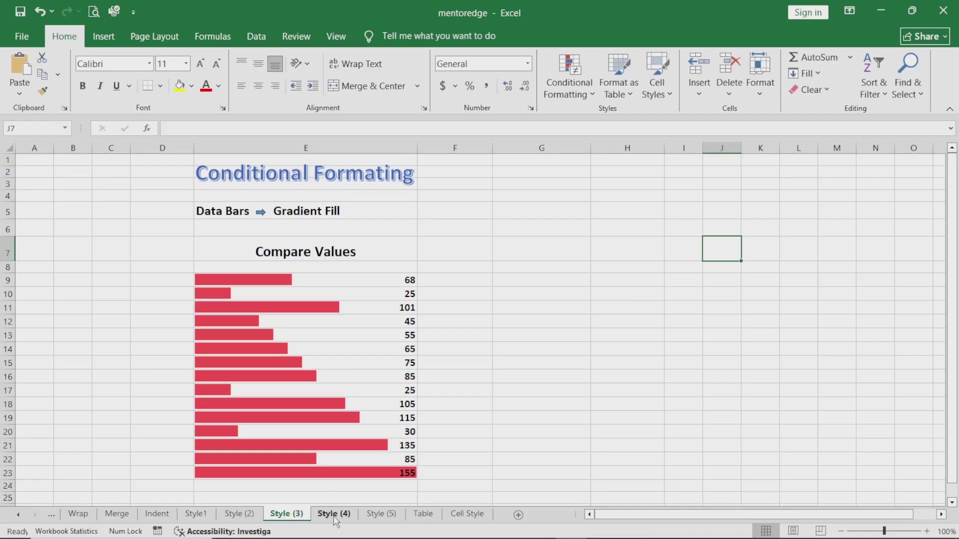
- On the Style (4) sheet, apply the green-yellow-red color scale to the values in E9:E23 and deselect the range
{"action": "left_click", "coordinate": [334, 514]}
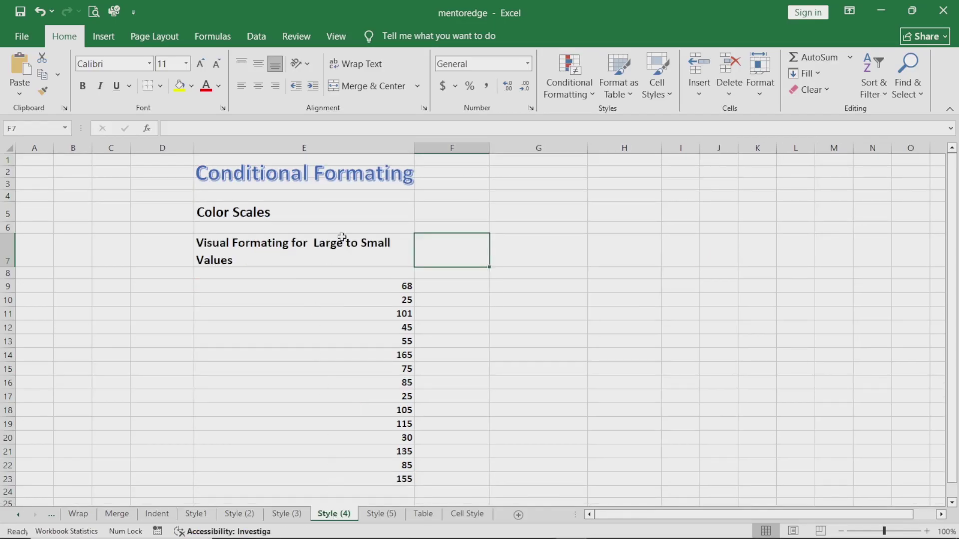
{"action": "left_click", "coordinate": [435, 173]}
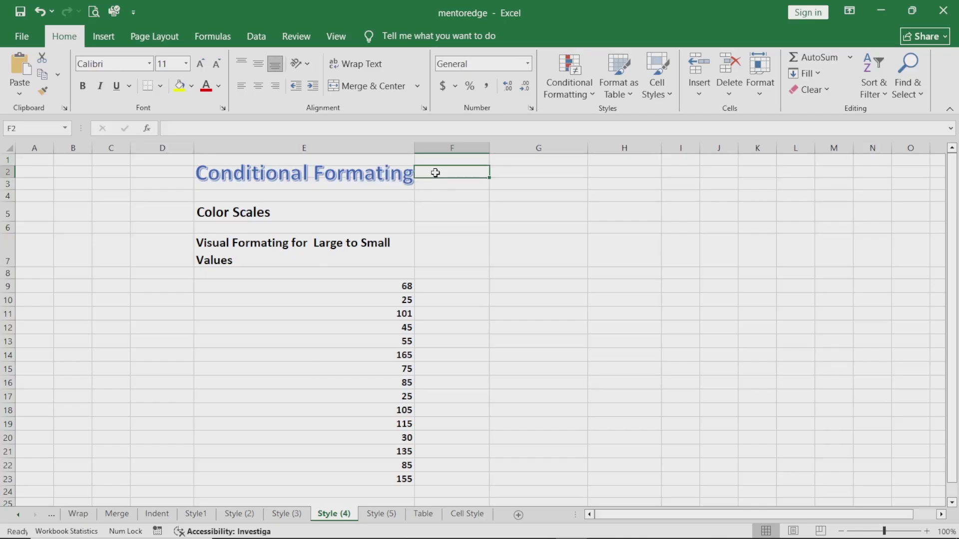
{"action": "left_click", "coordinate": [368, 205]}
{"action": "left_click_drag", "start_coordinate": [358, 287], "coordinate": [377, 480]}
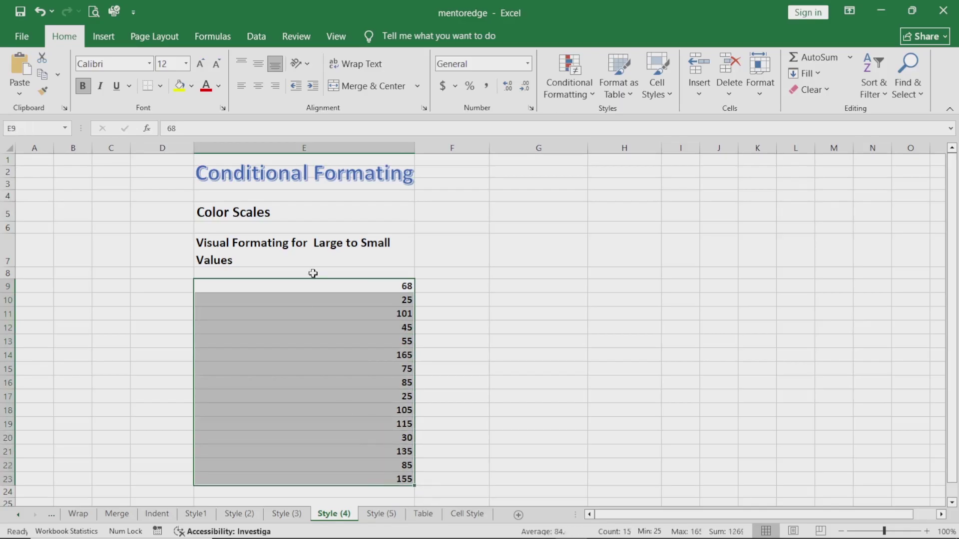
{"action": "left_click", "coordinate": [593, 95]}
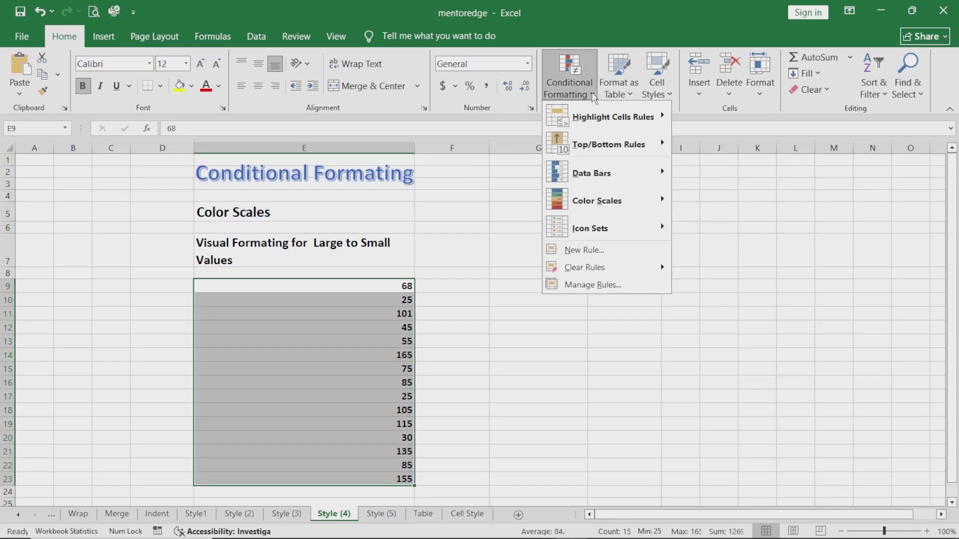
{"action": "mouse_move", "coordinate": [620, 207]}
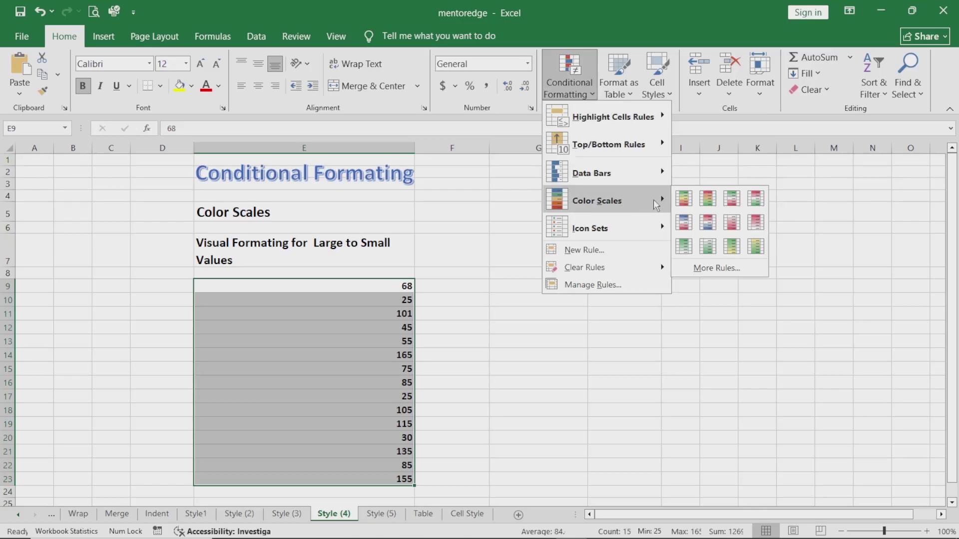
{"action": "left_click", "coordinate": [690, 200]}
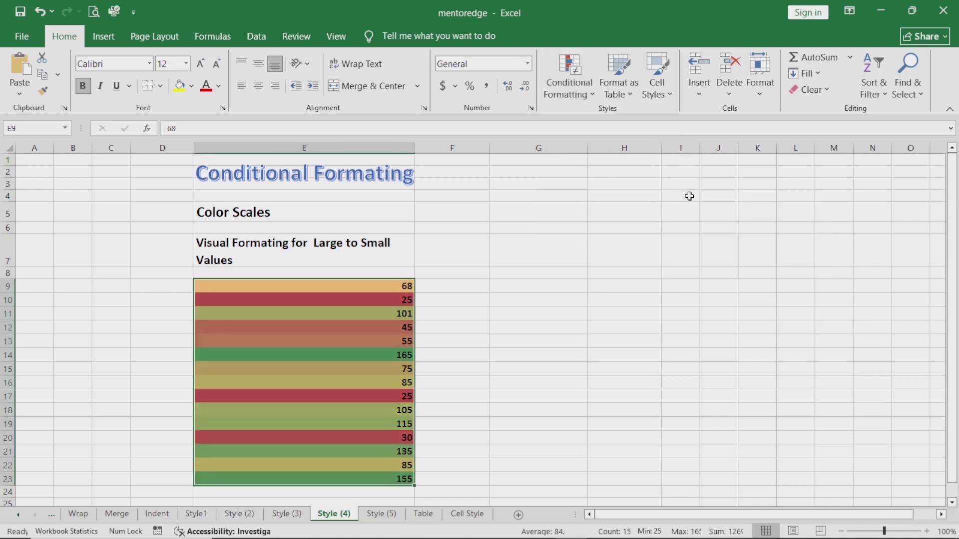
{"action": "left_click", "coordinate": [641, 238]}
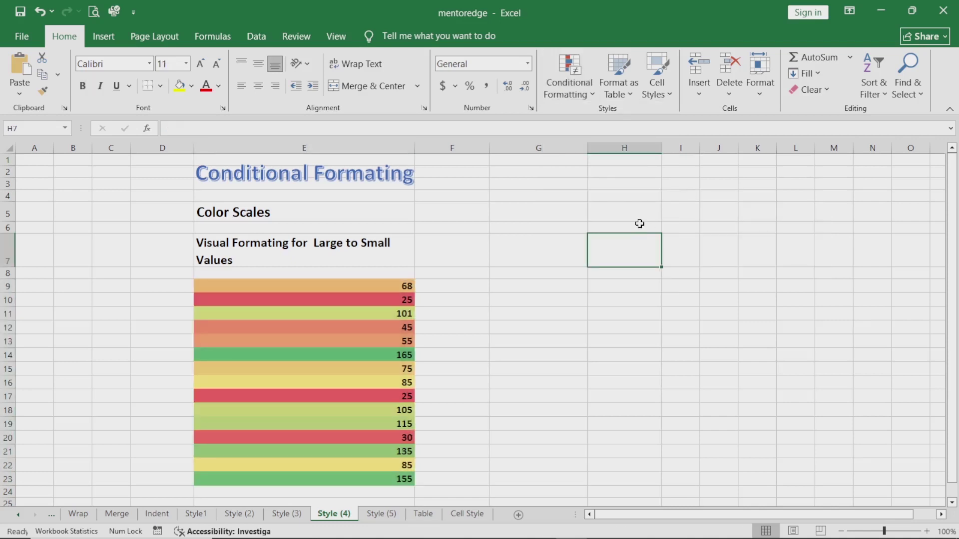
{"action": "left_click", "coordinate": [593, 96]}
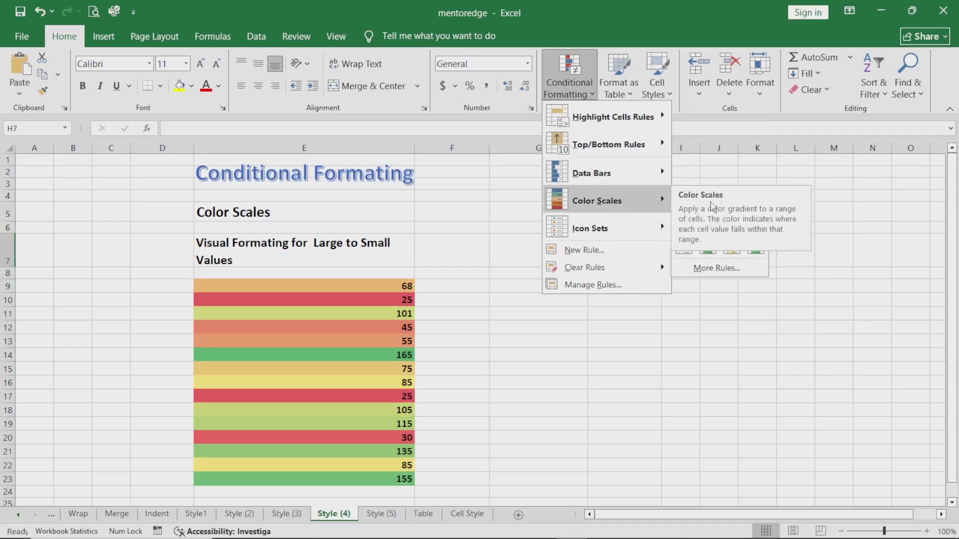
{"action": "left_click", "coordinate": [549, 365]}
- On the Style (5) sheet, apply the green, yellow and red circle icon set to E8:E22 and deselect the range
{"action": "left_click", "coordinate": [383, 515]}
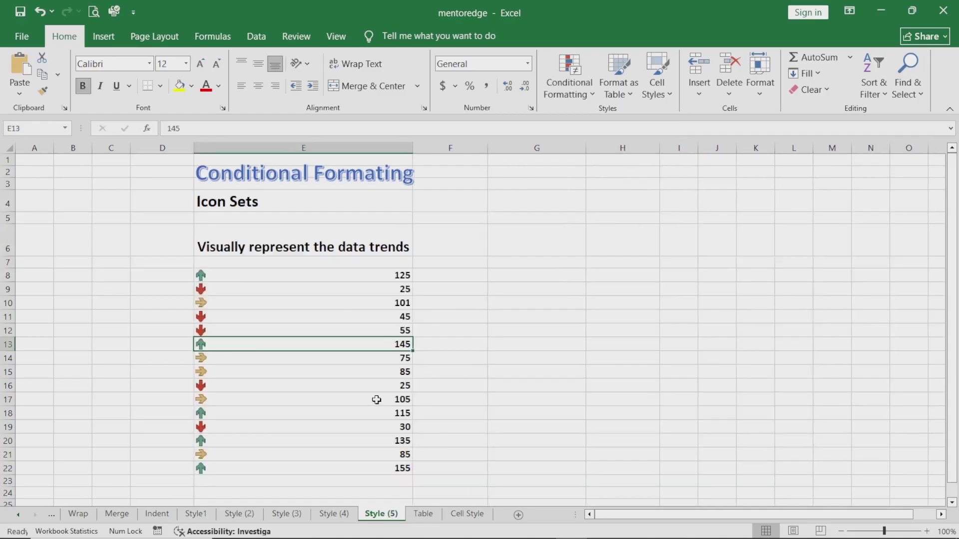
{"action": "left_click_drag", "start_coordinate": [370, 275], "coordinate": [399, 468]}
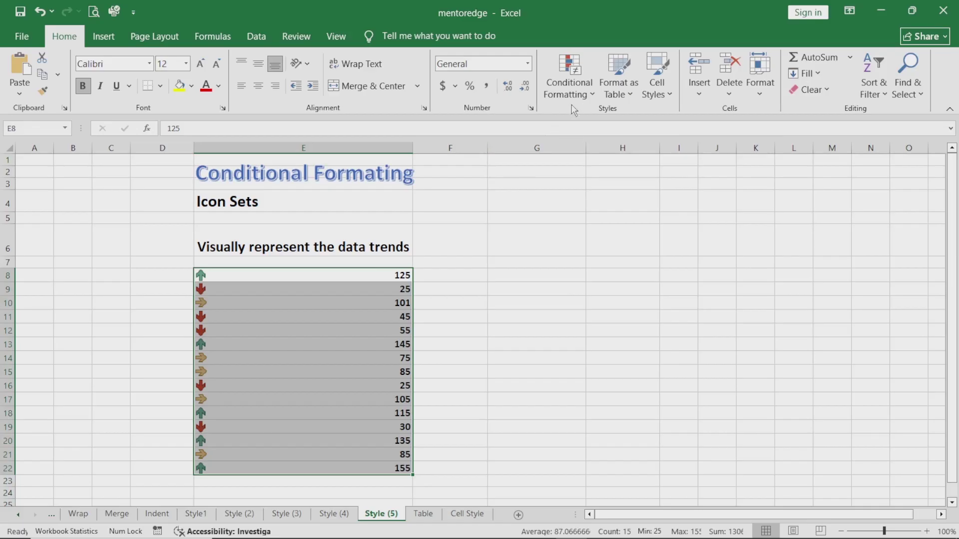
{"action": "left_click", "coordinate": [593, 93]}
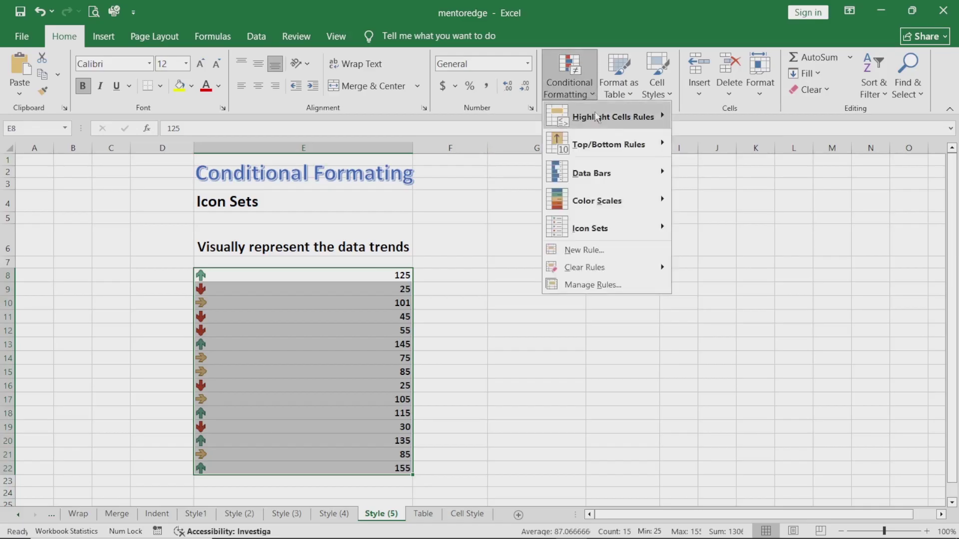
{"action": "mouse_move", "coordinate": [609, 235]}
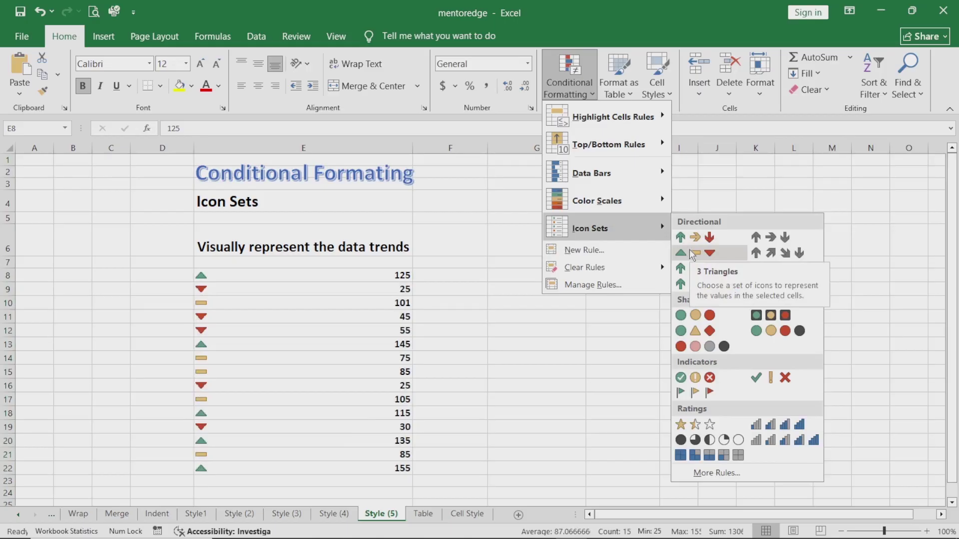
{"action": "left_click", "coordinate": [706, 315]}
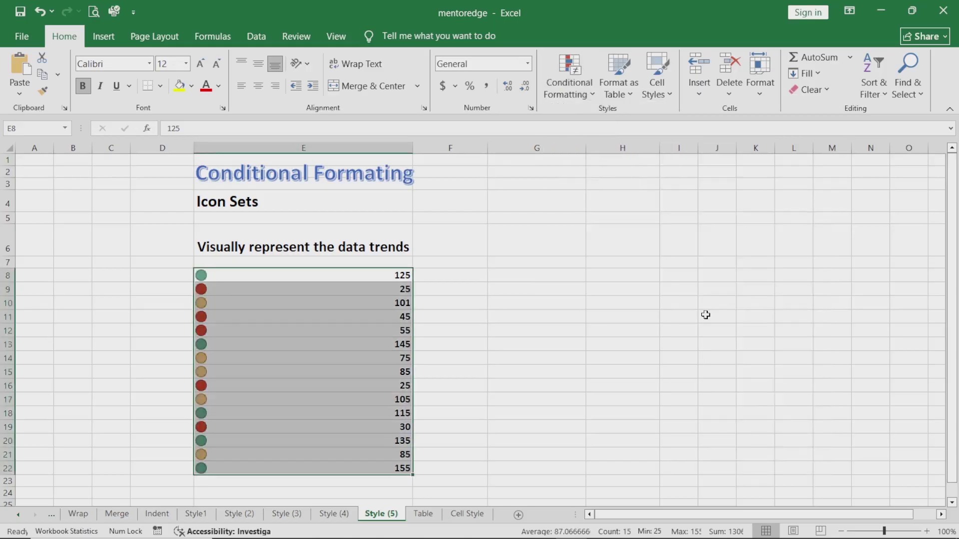
{"action": "left_click", "coordinate": [589, 302]}
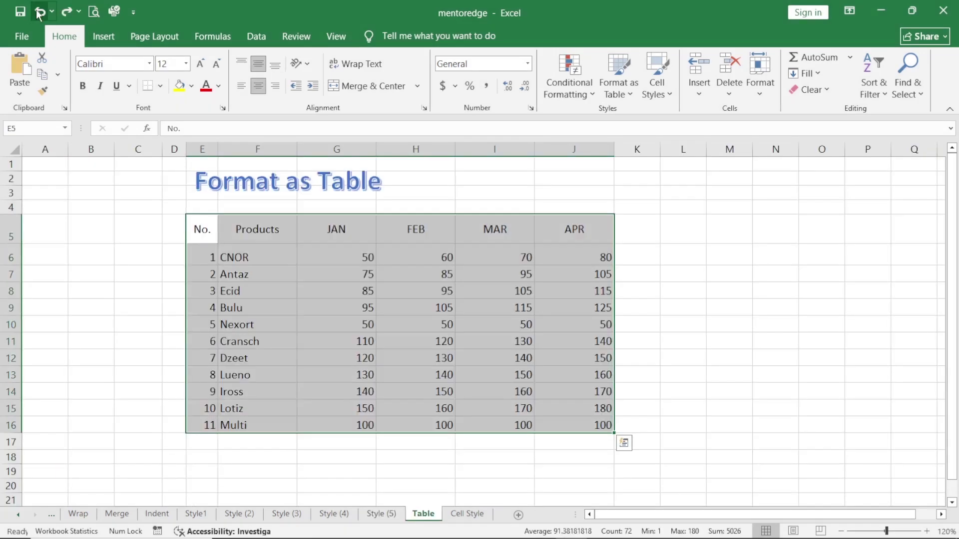
- On the Table sheet, format the product data in E5:J16 as a table with headers, using the light blue banded style
{"action": "left_click", "coordinate": [157, 226]}
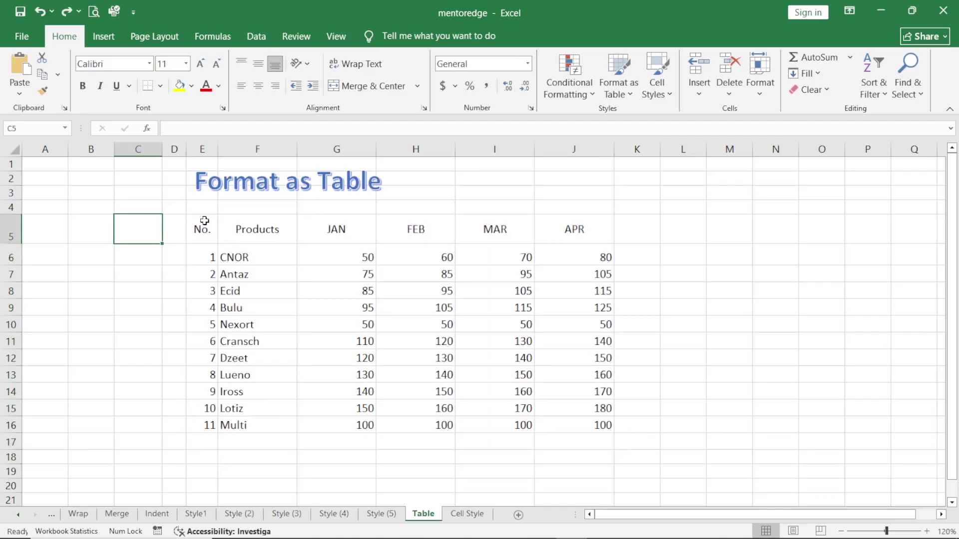
{"action": "left_click_drag", "start_coordinate": [200, 222], "coordinate": [602, 425]}
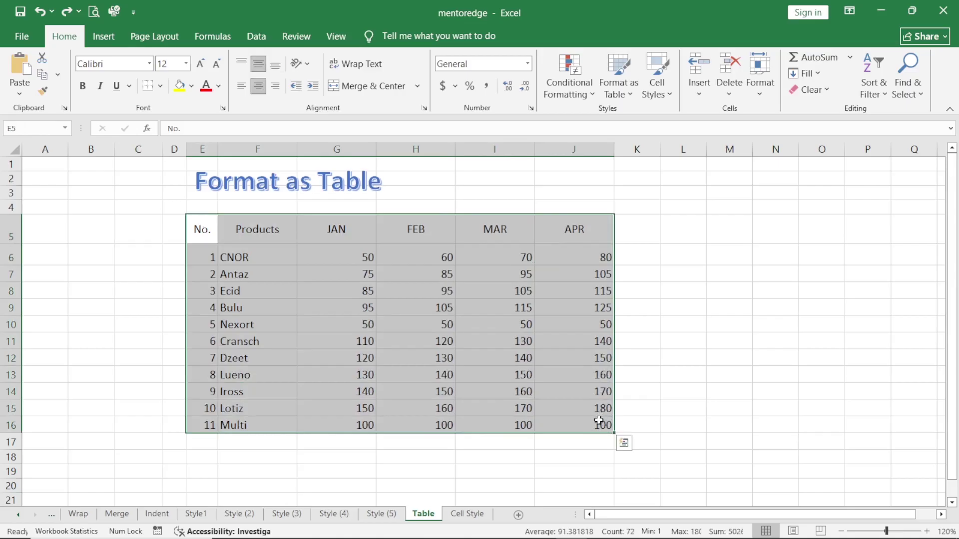
{"action": "left_click", "coordinate": [632, 97]}
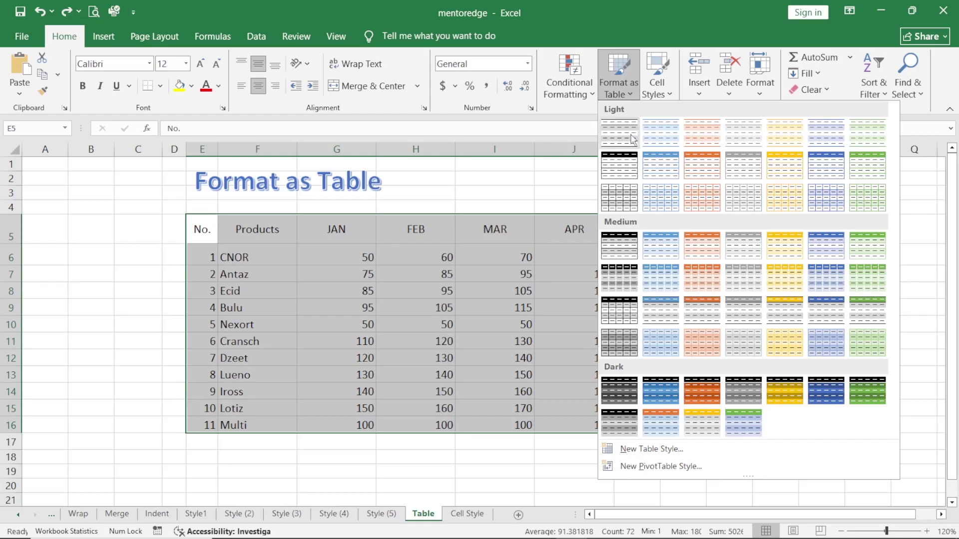
{"action": "left_click", "coordinate": [659, 140]}
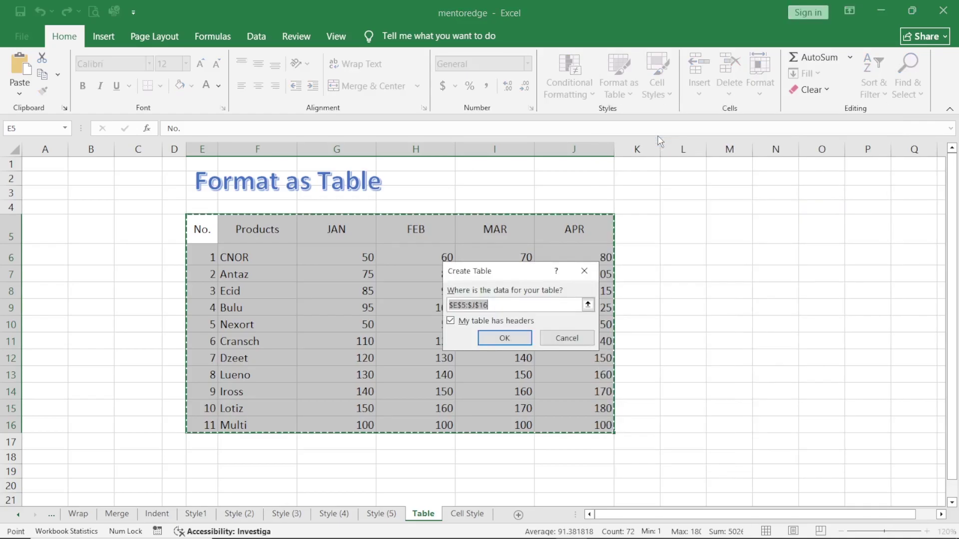
{"action": "left_click", "coordinate": [451, 321]}
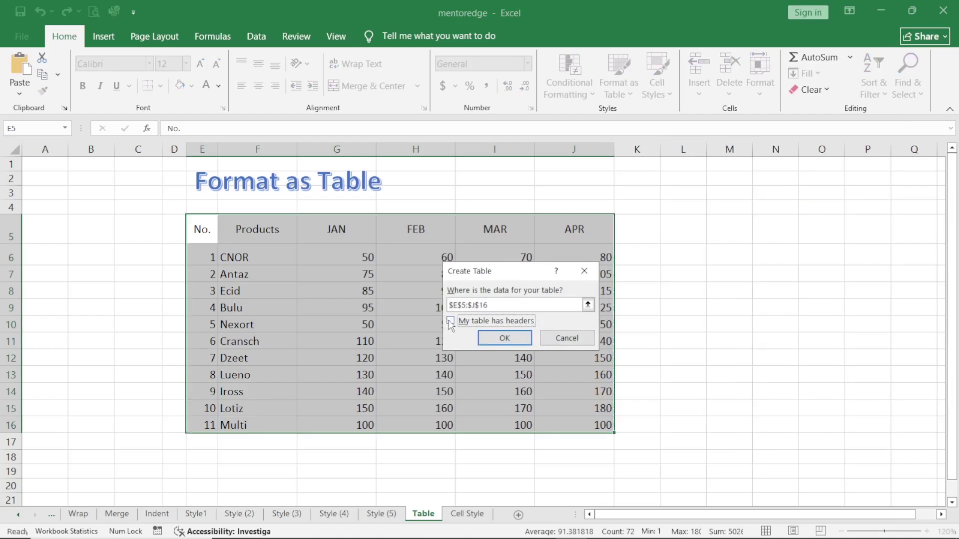
{"action": "left_click", "coordinate": [500, 340]}
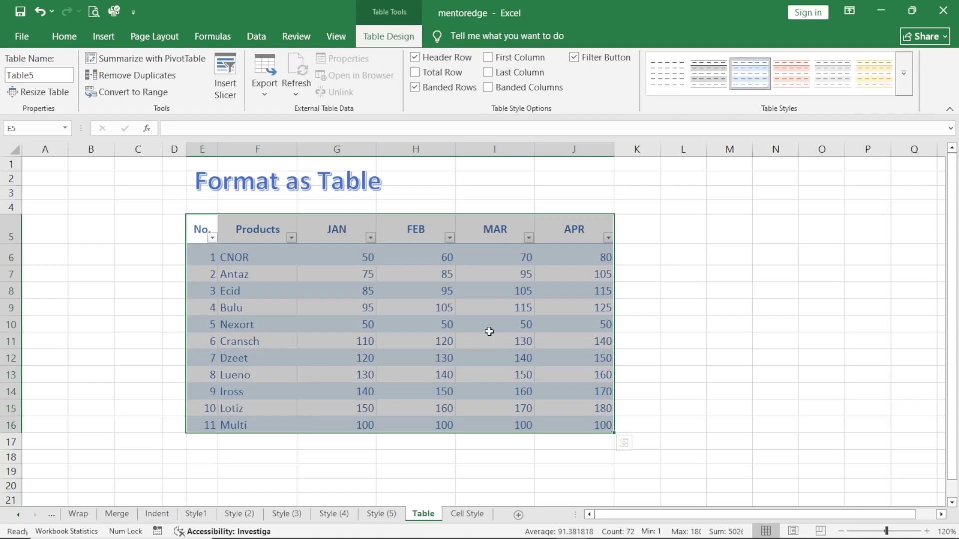
- Extend the table with two new rows by entering 12 in E17 and 13 in E18
{"action": "left_click", "coordinate": [202, 439]}
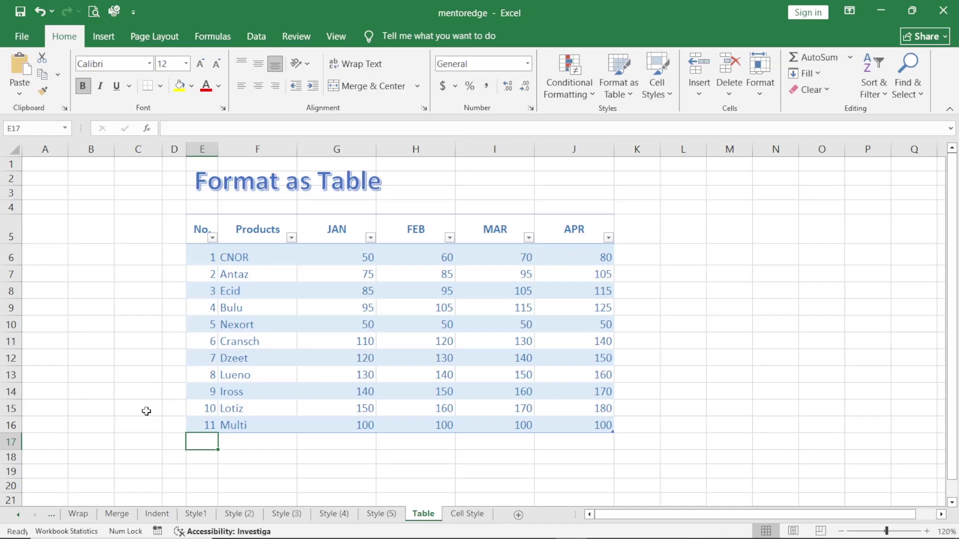
{"action": "type", "text": "12"}
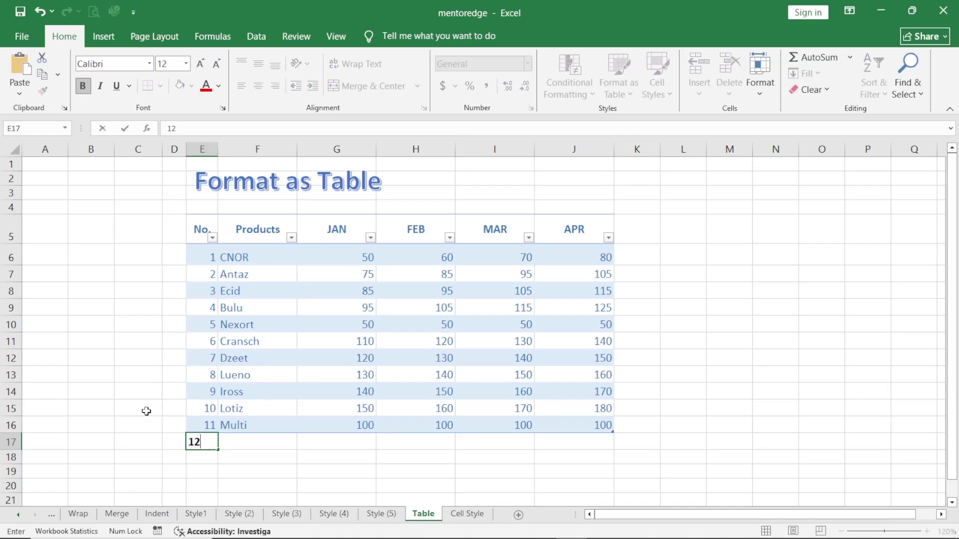
{"action": "key", "text": "Return"}
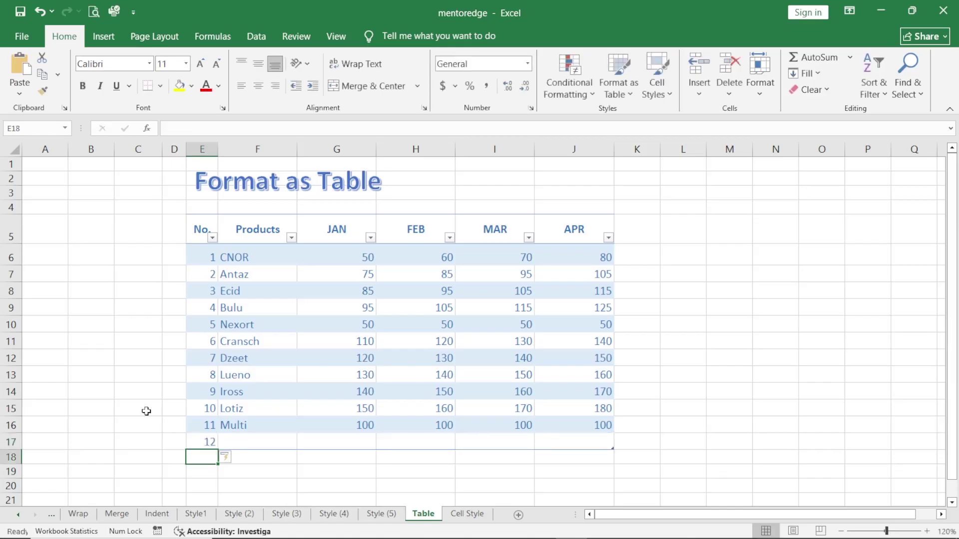
{"action": "type", "text": "13"}
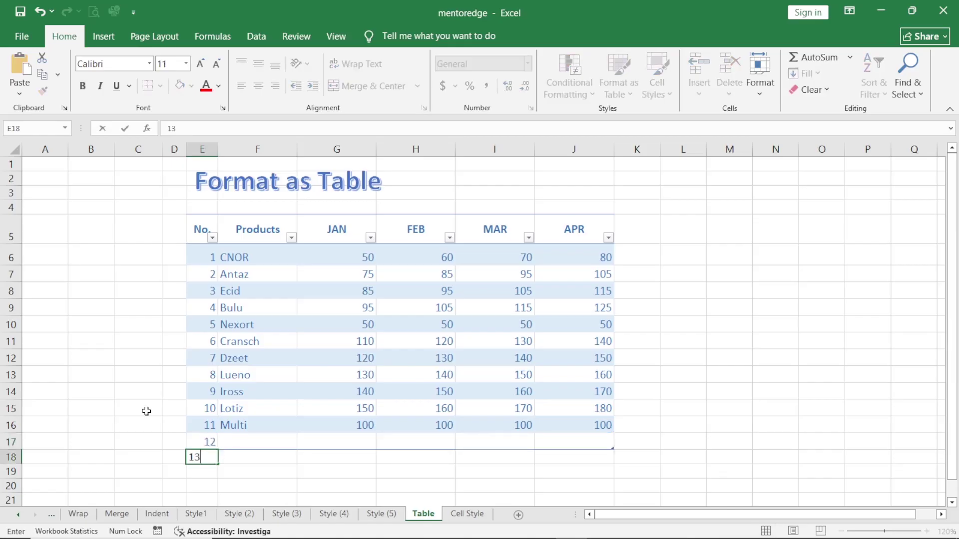
{"action": "key", "text": "Return"}
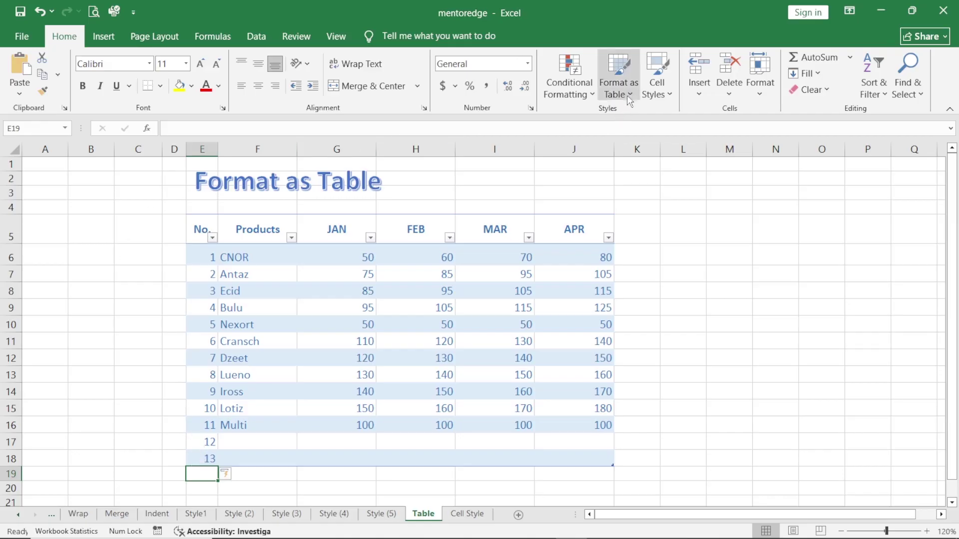
- On the Cell Style sheet, apply the Heading 1 cell style to the header row D5:I5
{"action": "left_click", "coordinate": [467, 514]}
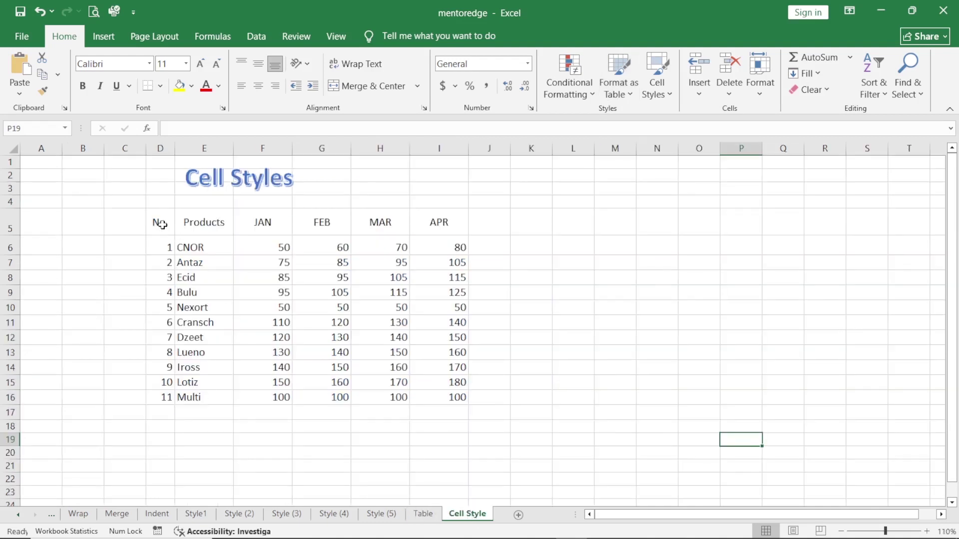
{"action": "left_click_drag", "start_coordinate": [160, 224], "coordinate": [415, 224]}
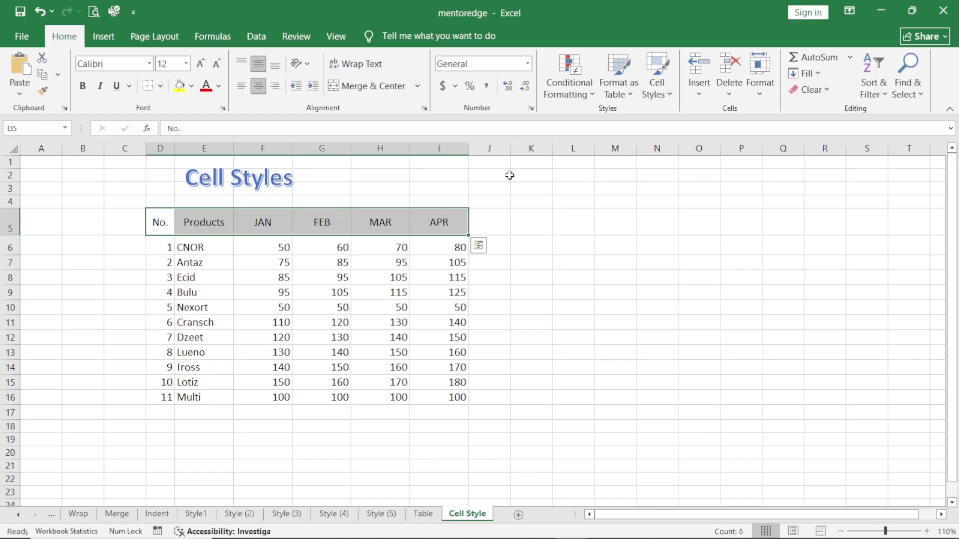
{"action": "left_click", "coordinate": [669, 90]}
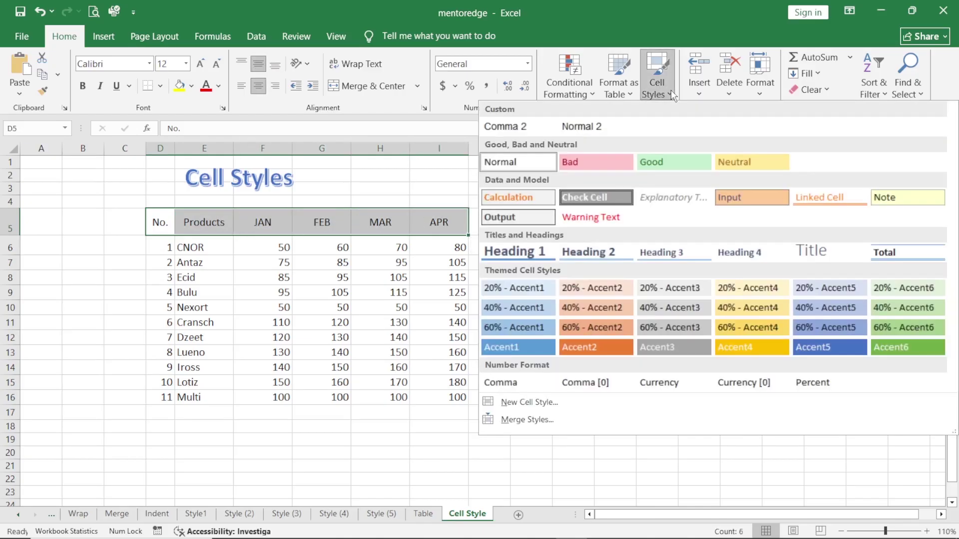
{"action": "left_click", "coordinate": [505, 250]}
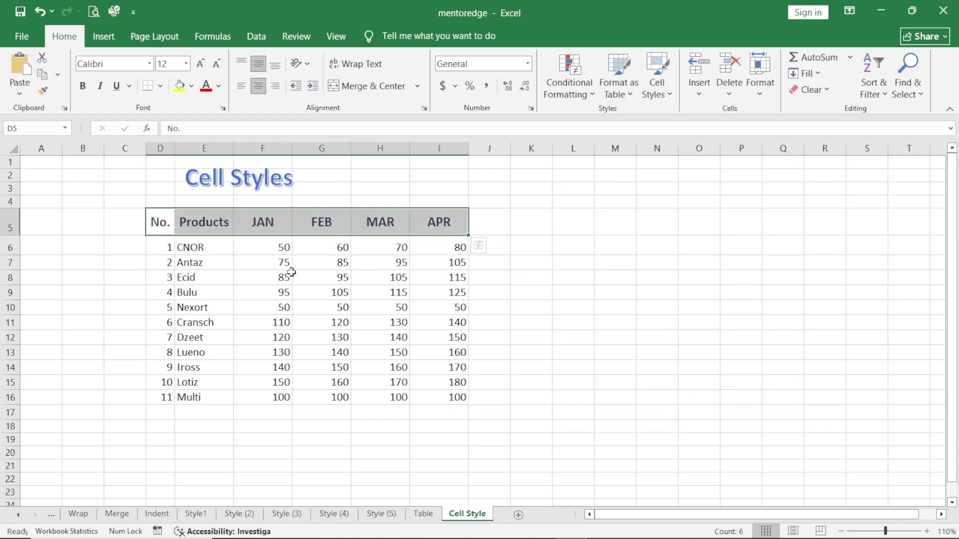
{"action": "left_click", "coordinate": [198, 250]}
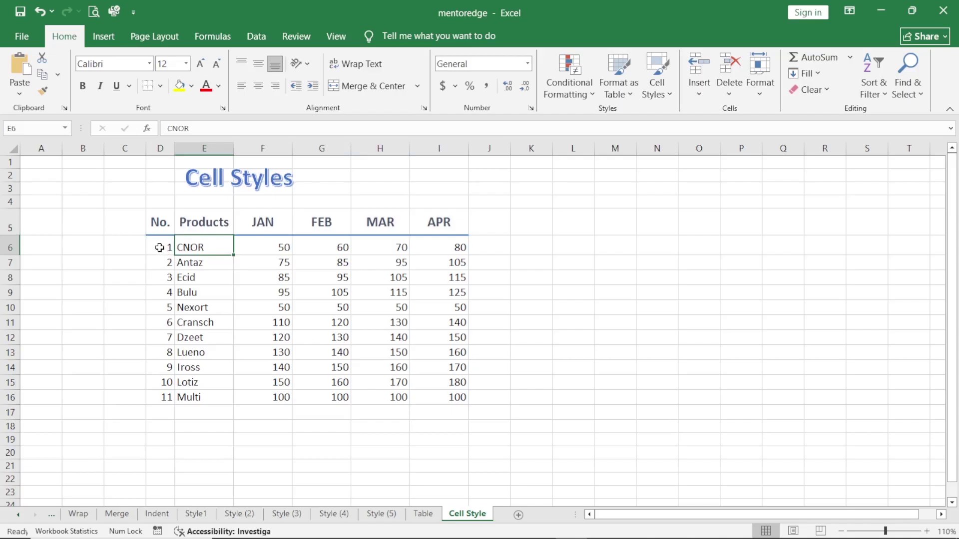
- Apply the Heading 2 cell style to the data rows in D6:I16, and select the monthly values in F6:I16
{"action": "left_click_drag", "start_coordinate": [159, 247], "coordinate": [426, 402]}
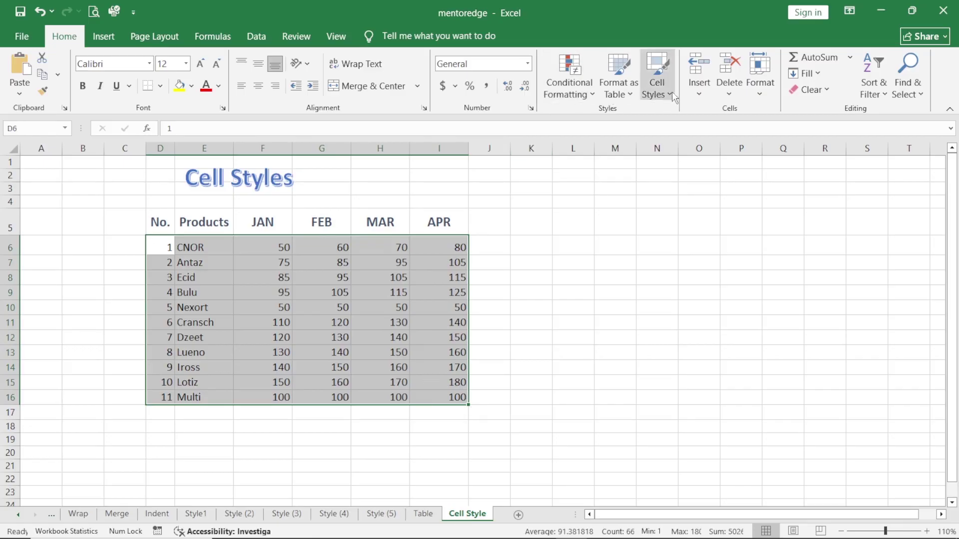
{"action": "left_click", "coordinate": [658, 84]}
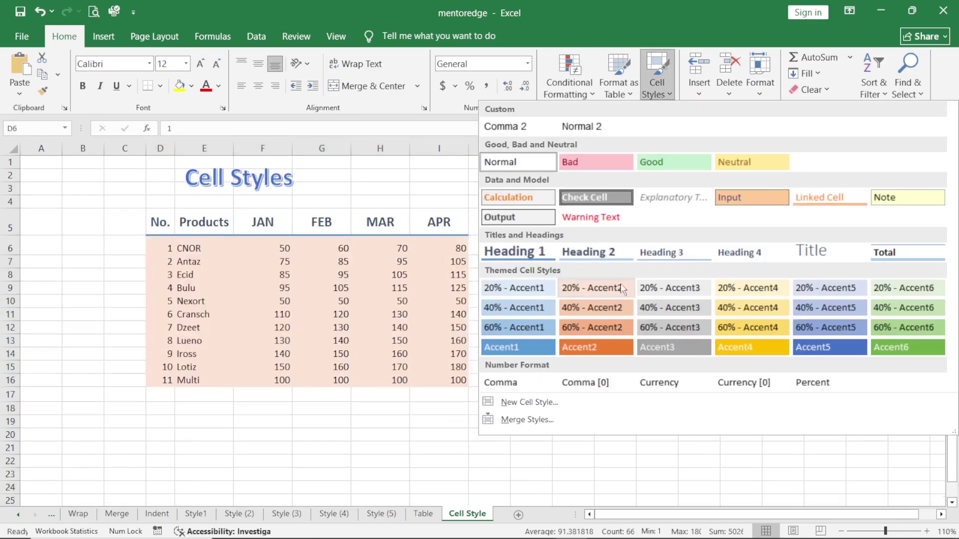
{"action": "left_click", "coordinate": [609, 256]}
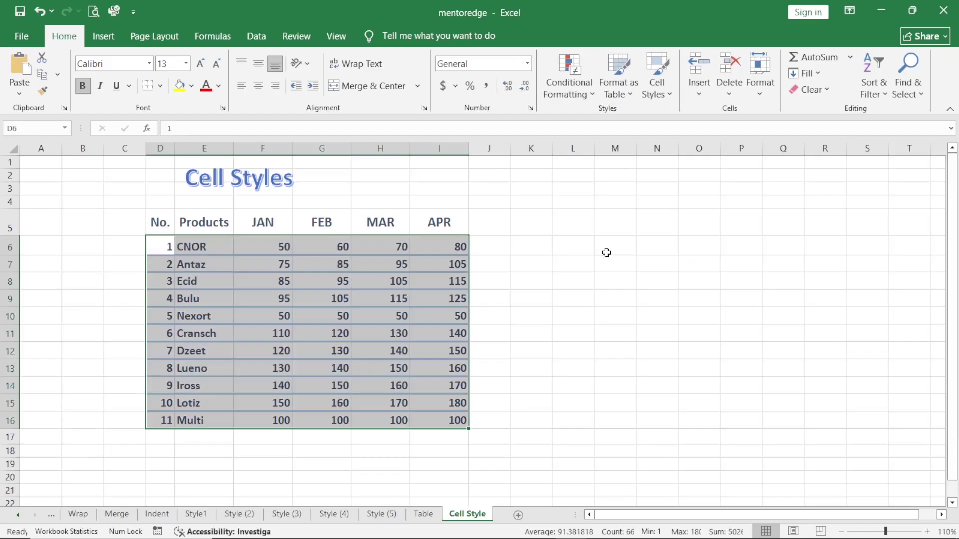
{"action": "left_click", "coordinate": [269, 250]}
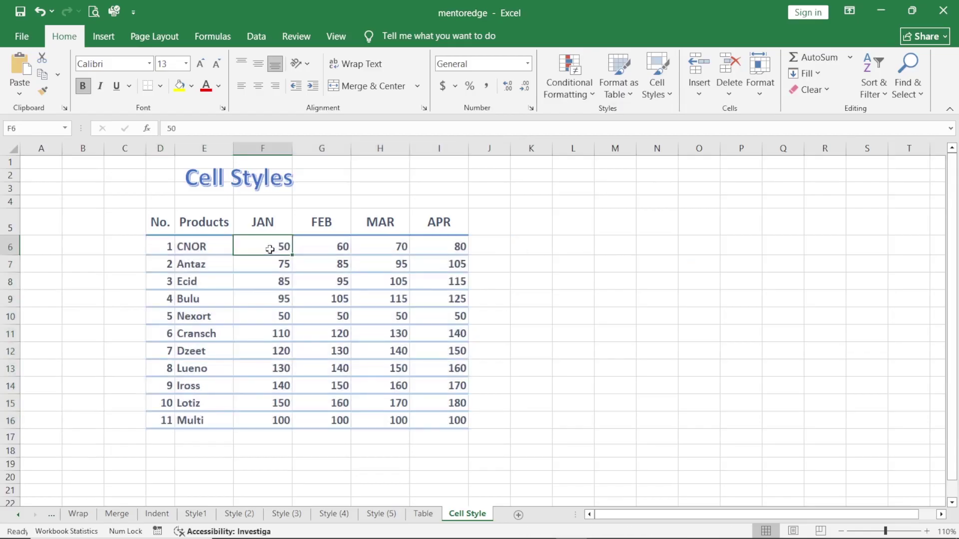
{"action": "left_click_drag", "start_coordinate": [269, 250], "coordinate": [450, 413]}
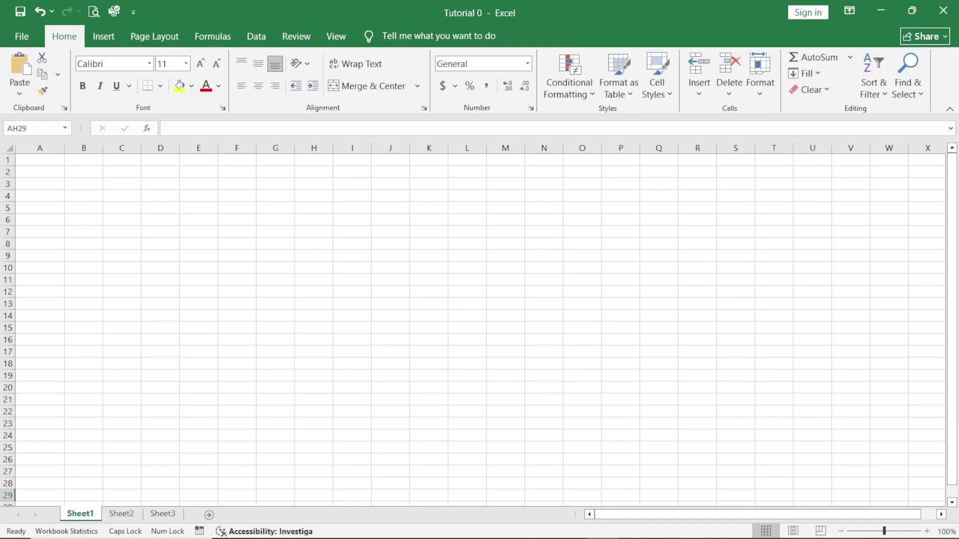